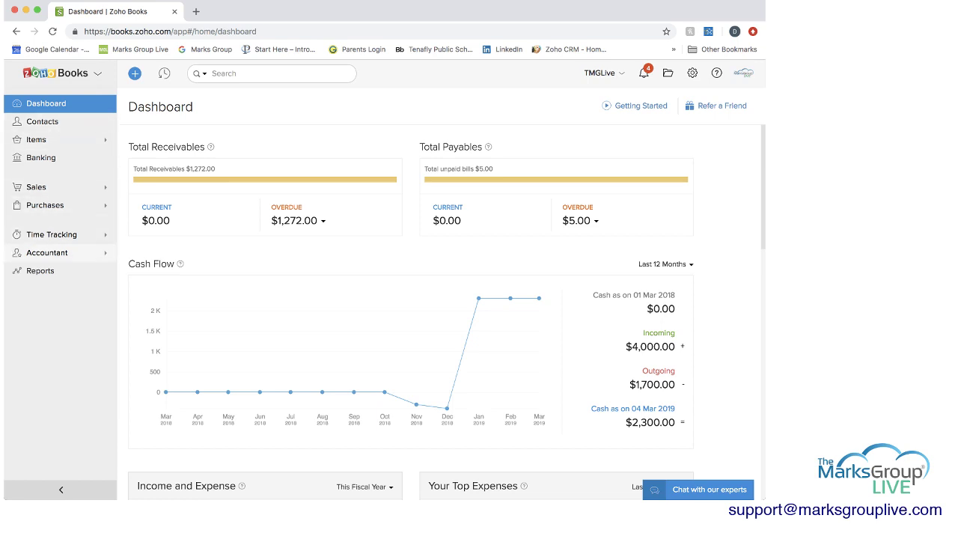
# Step: Open the chart of accounts and look through the full list of accounts
pyautogui.click(47, 252)
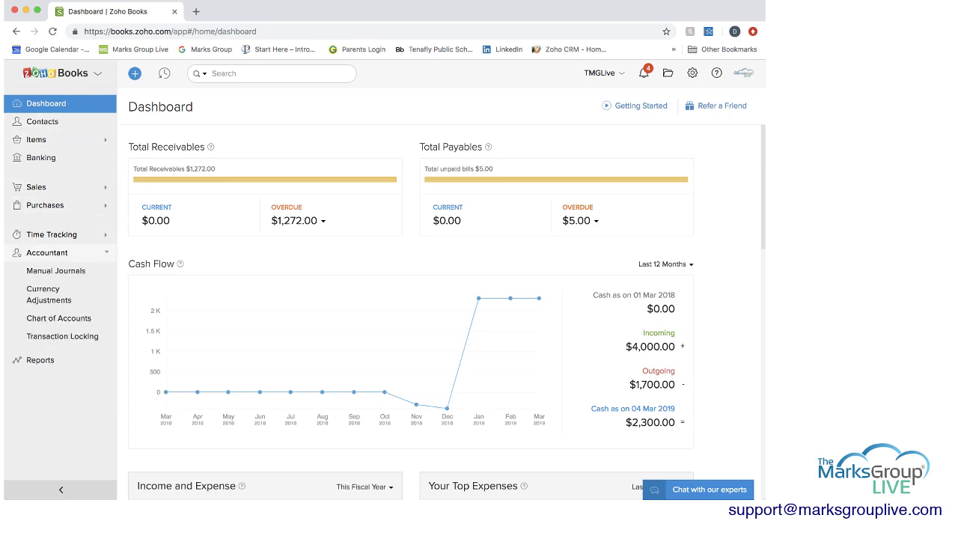
pyautogui.click(59, 318)
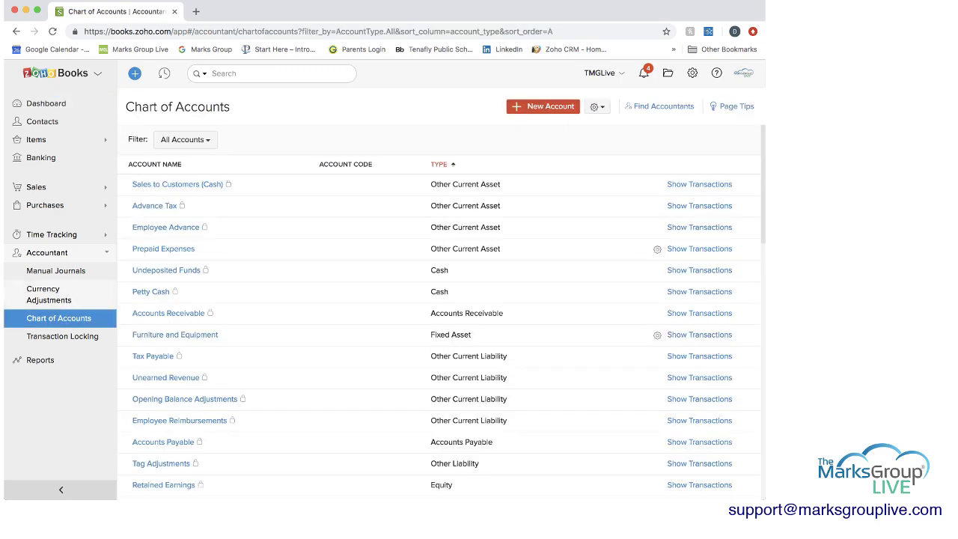
pyautogui.scroll(-2, 549, 270)
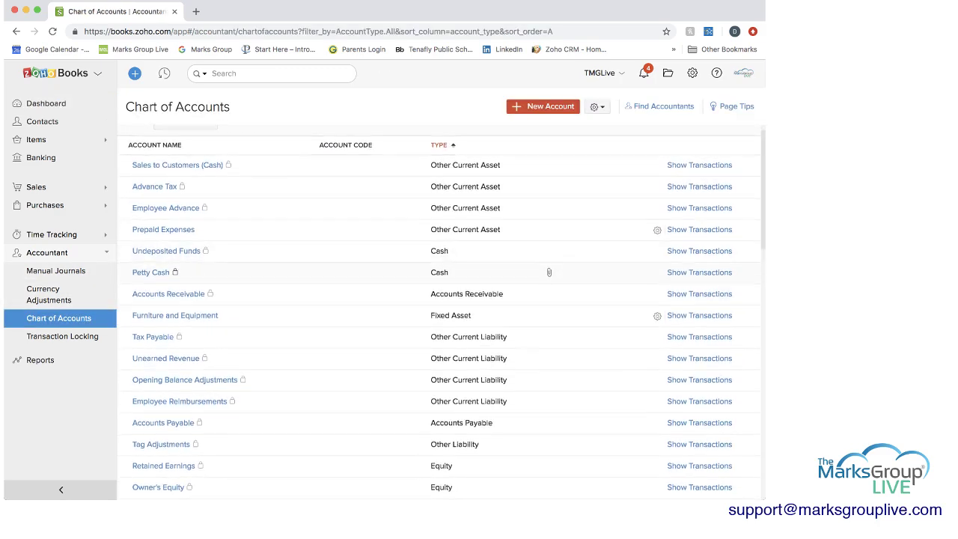
pyautogui.scroll(-5, 548, 300)
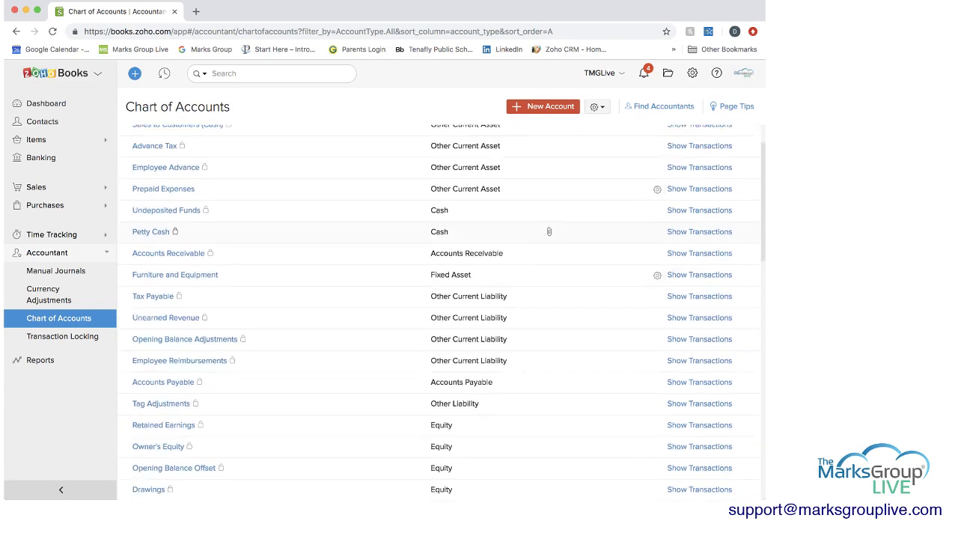
pyautogui.scroll(-10, 548, 268)
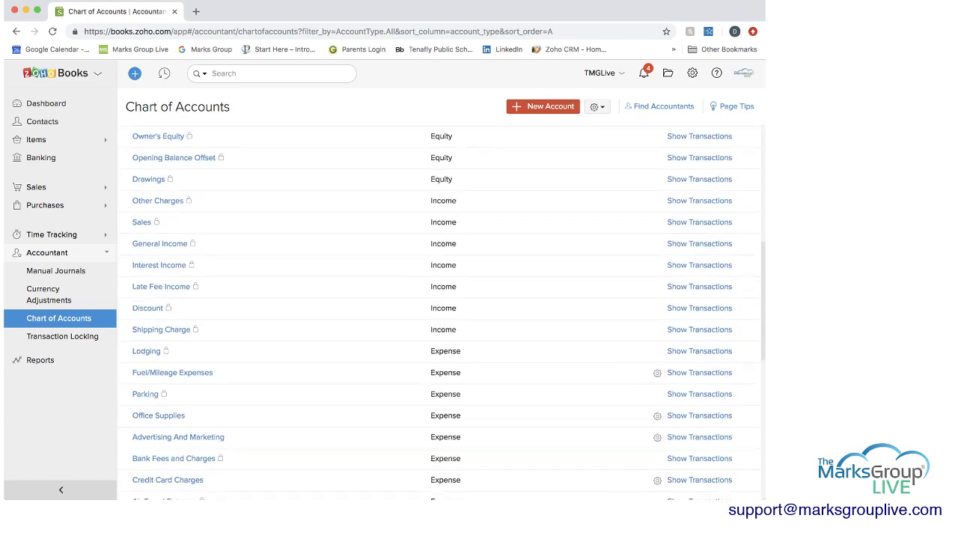
pyautogui.scroll(10, 549, 271)
pyautogui.scroll(3, 549, 271)
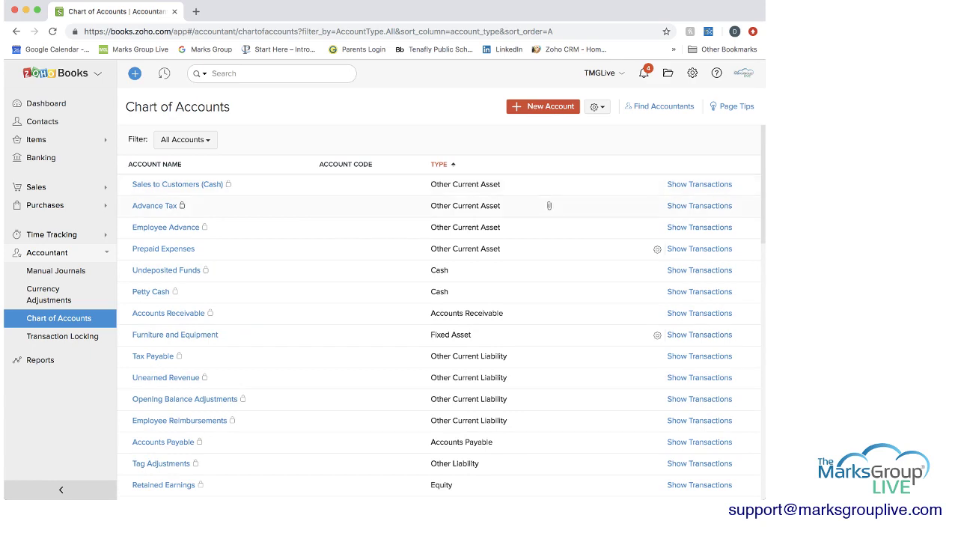
# Step: Sort the accounts by type in descending order and return them to ascending order
pyautogui.click(438, 164)
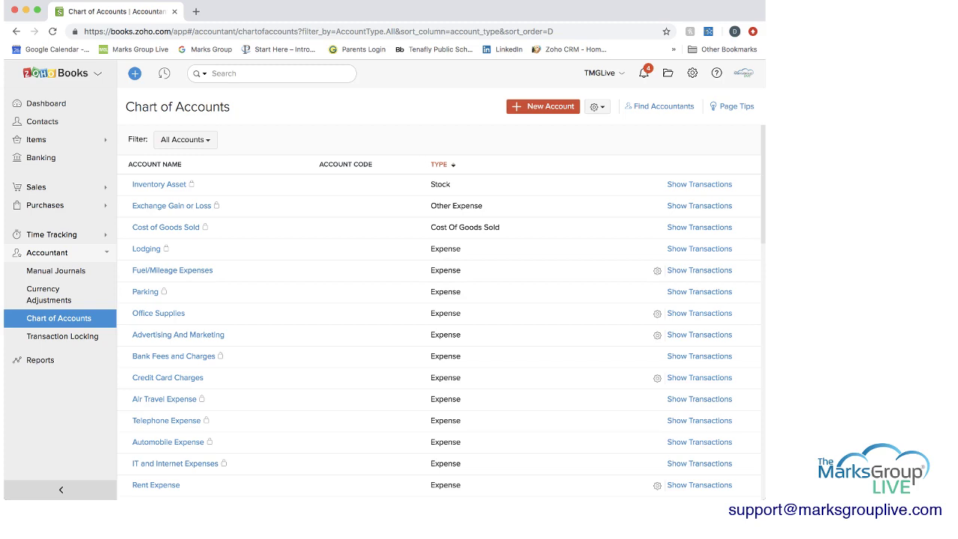
pyautogui.click(438, 164)
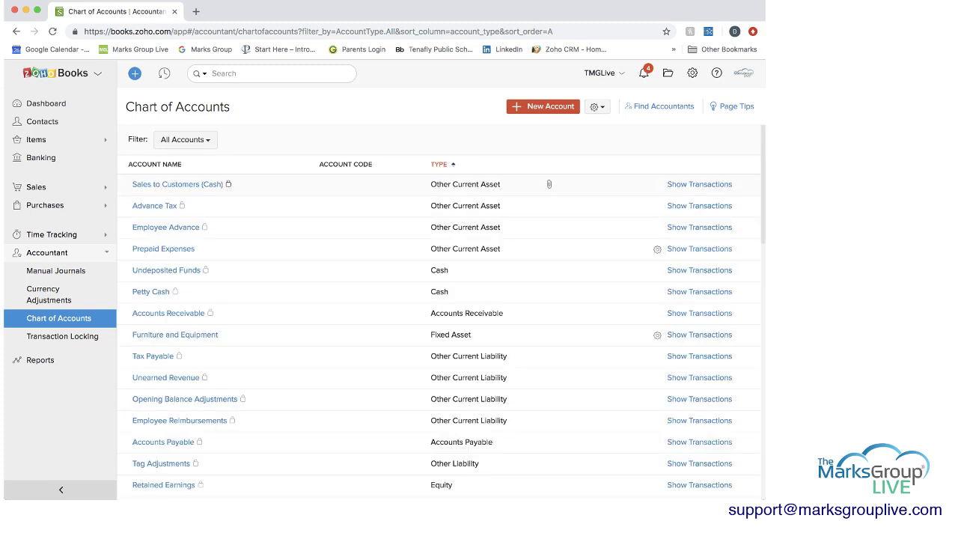
# Step: View the transactions of the Sales to Customers (Cash) account in FCY and BCY, and return to the chart of accounts
pyautogui.click(698, 184)
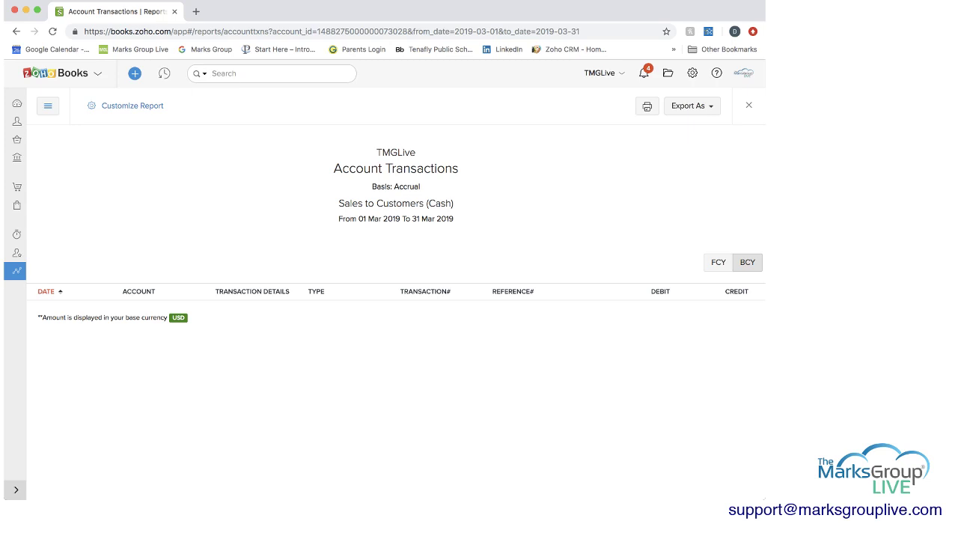
pyautogui.click(718, 262)
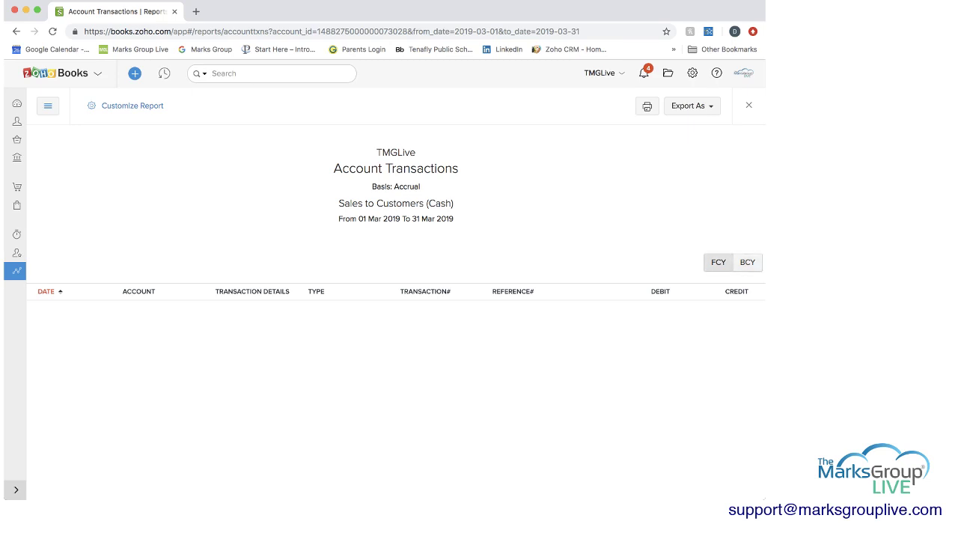
pyautogui.click(747, 262)
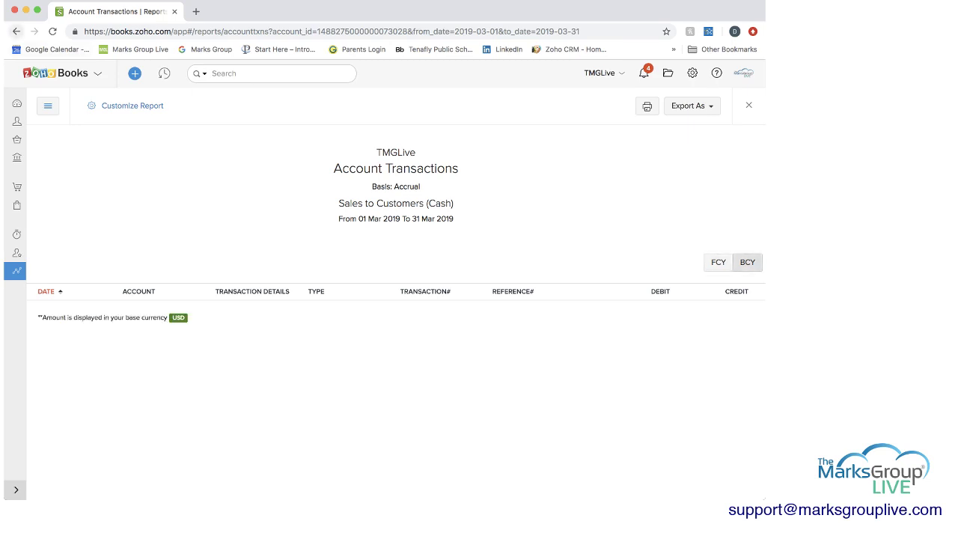
pyautogui.click(17, 31)
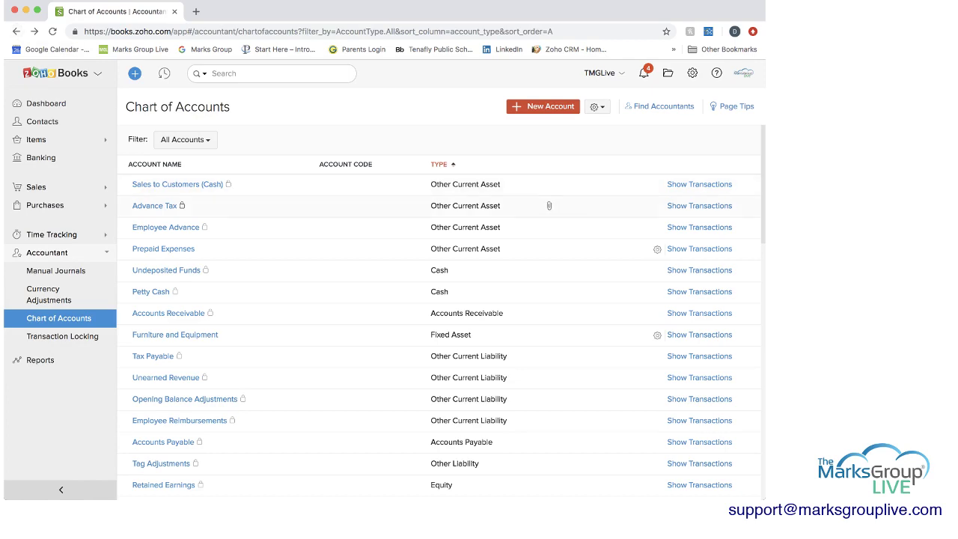
# Step: Filter the chart of accounts by asset accounts, by equity accounts, and finally by active accounts
pyautogui.scroll(-2, 549, 227)
pyautogui.scroll(2, 549, 163)
pyautogui.click(184, 139)
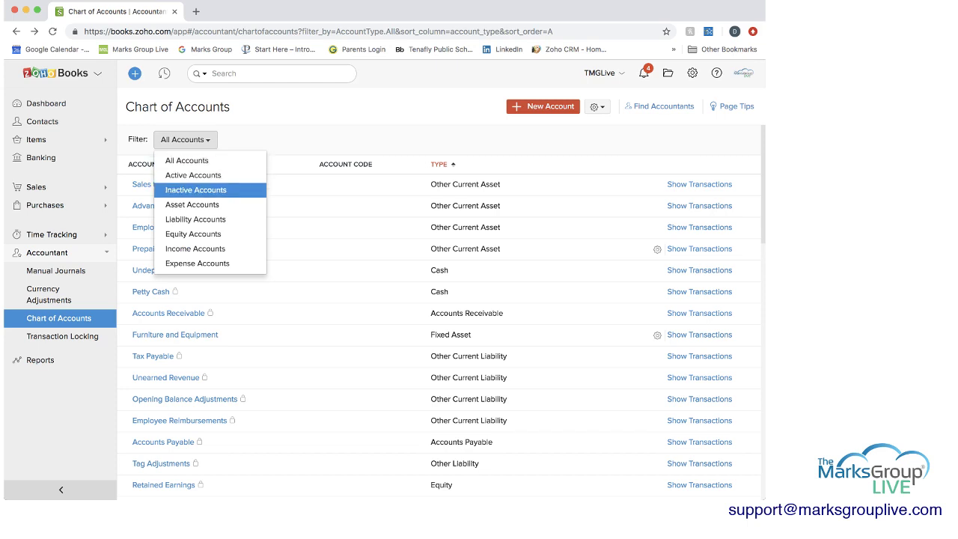
pyautogui.click(192, 204)
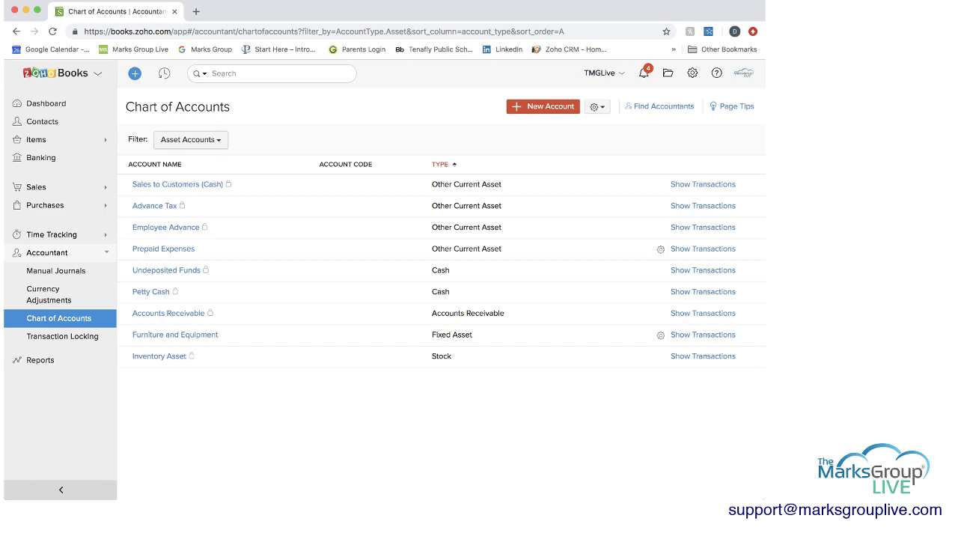
pyautogui.click(190, 139)
pyautogui.click(192, 232)
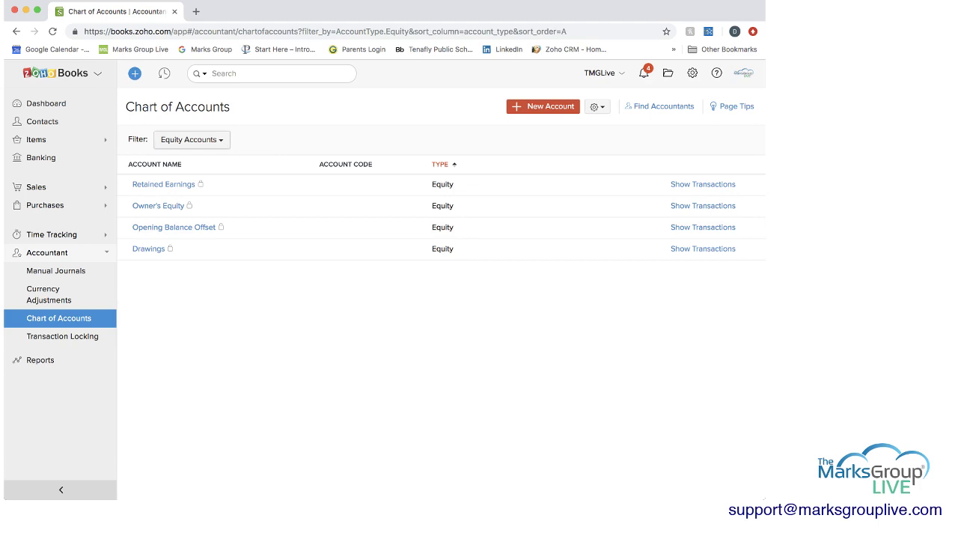
pyautogui.click(190, 139)
pyautogui.click(192, 173)
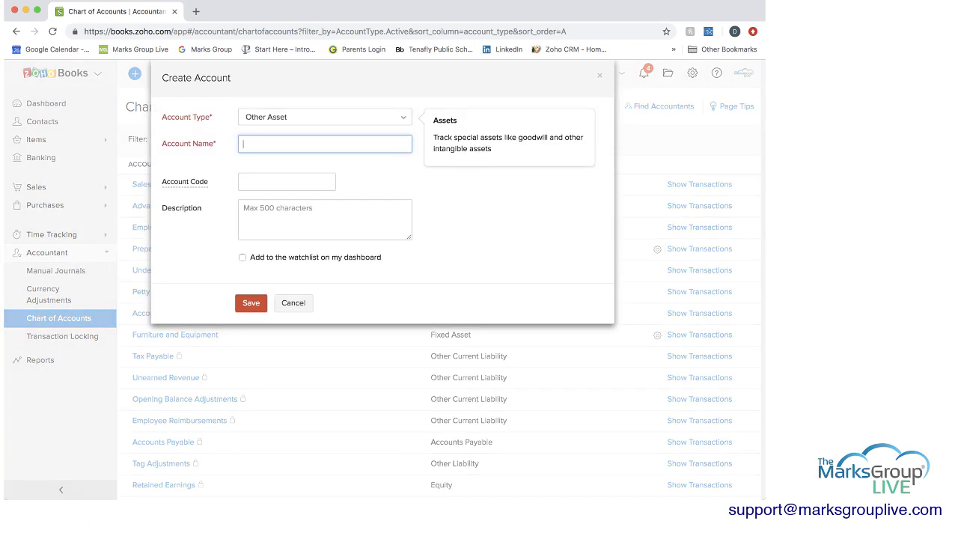
# Step: Start a new account named Test Expense with the account type Expense
pyautogui.write('Test Expense')
pyautogui.click(324, 117)
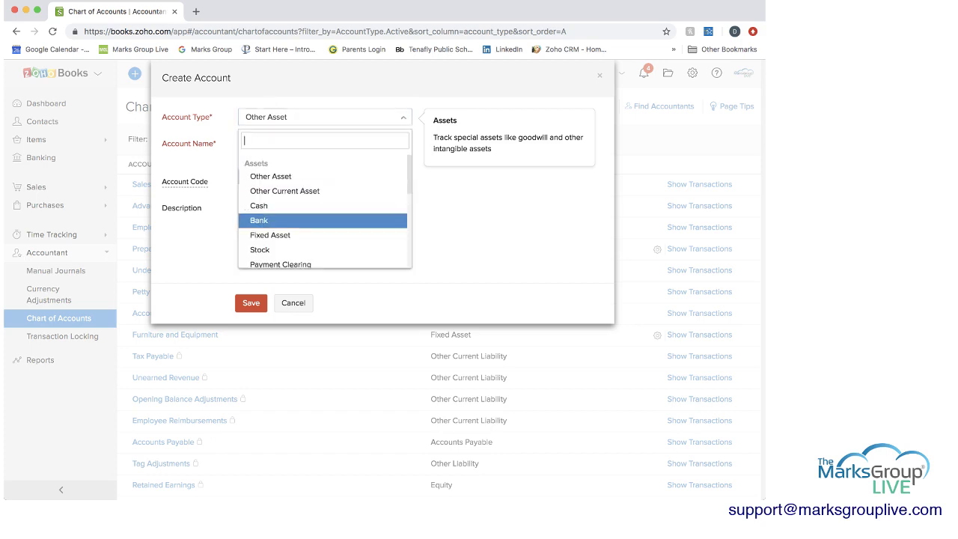
pyautogui.scroll(-5, 322, 212)
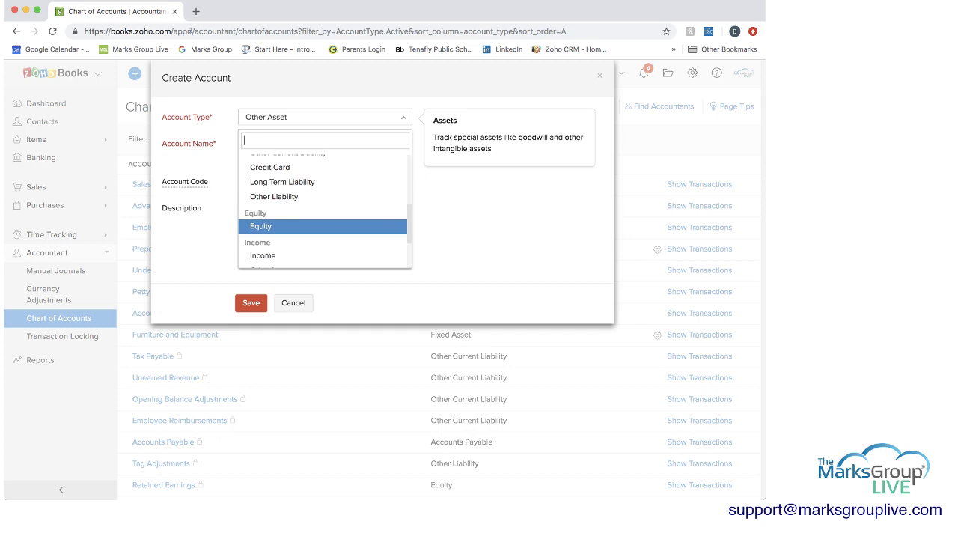
pyautogui.scroll(-2, 323, 211)
pyautogui.scroll(-1, 325, 230)
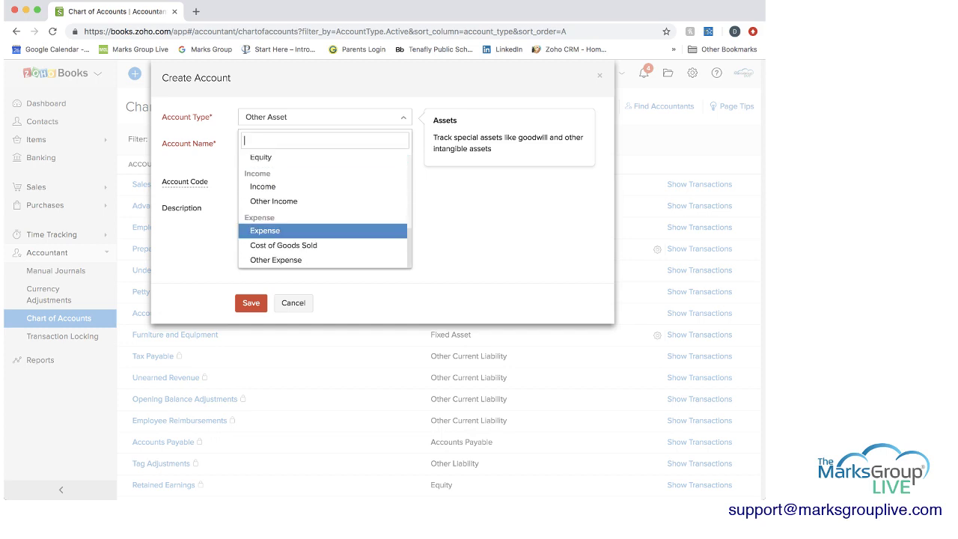
pyautogui.click(322, 231)
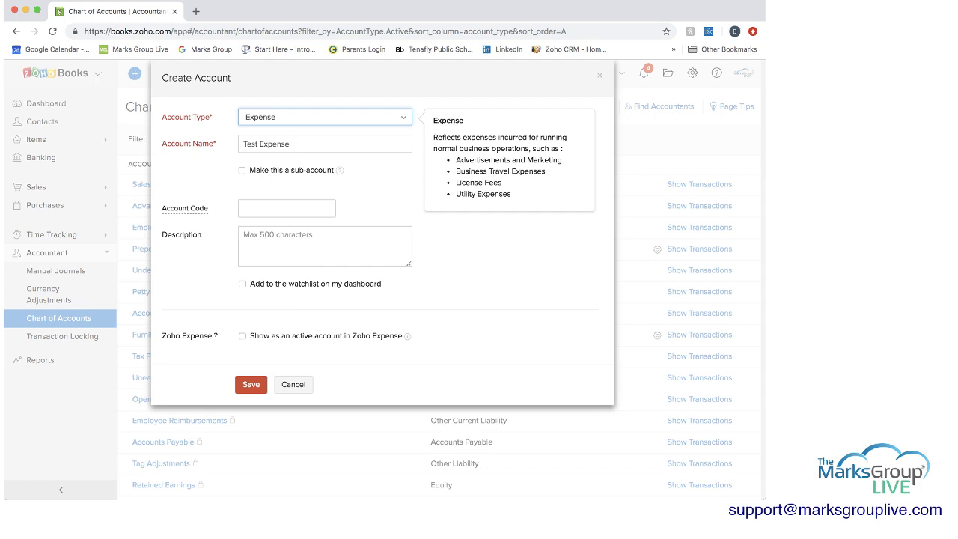
# Step: Make Test Expense a sub-account of Air Travel Expense, leave its code and description empty, and save it
pyautogui.click(242, 170)
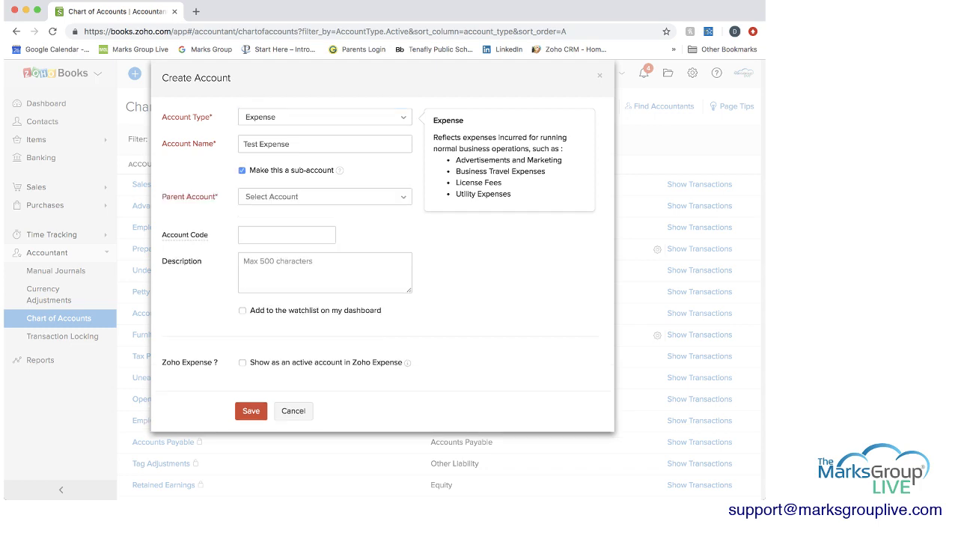
pyautogui.click(324, 196)
pyautogui.press('Down')
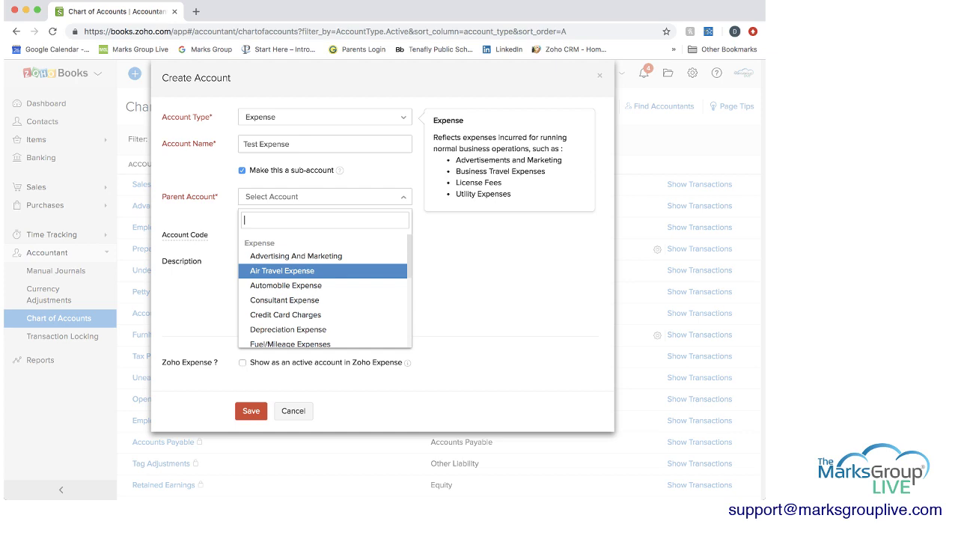
pyautogui.press('Return')
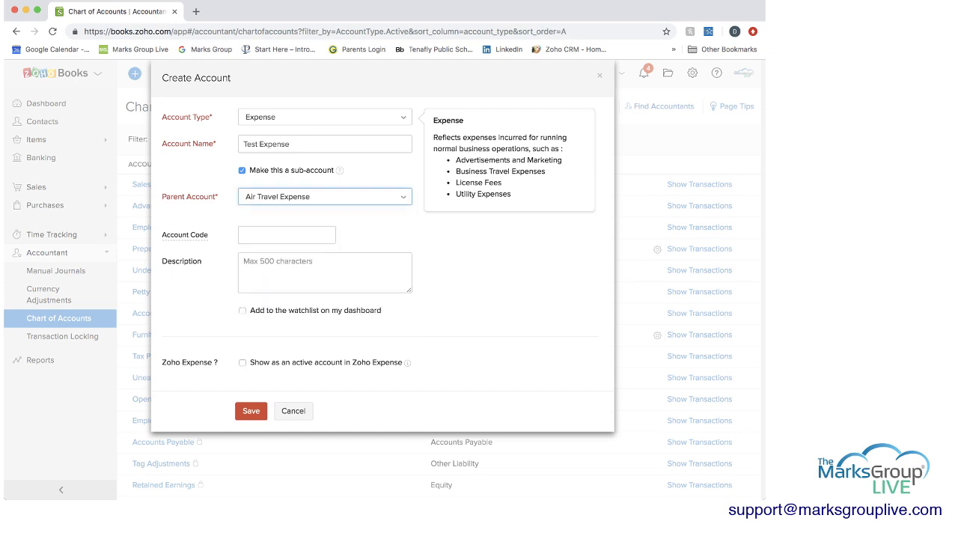
pyautogui.click(243, 234)
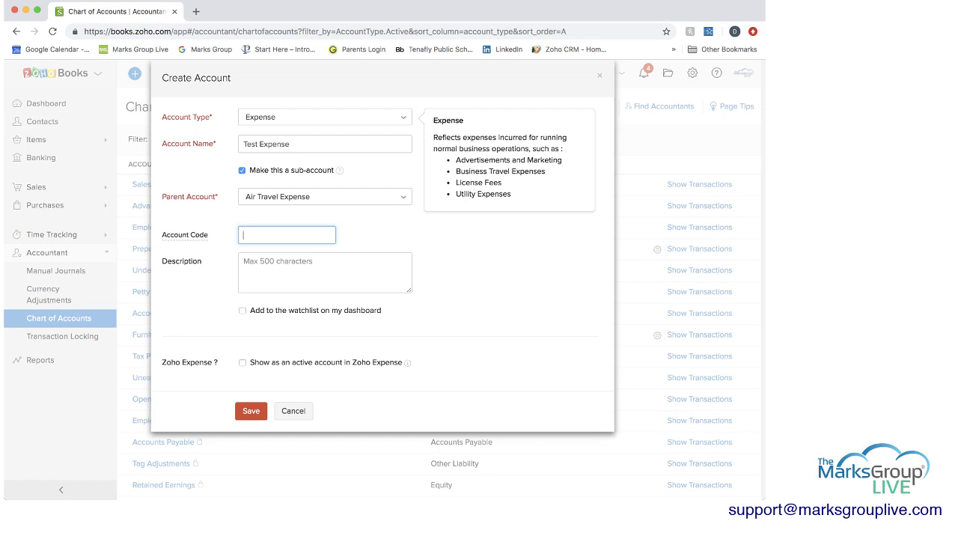
pyautogui.click(243, 262)
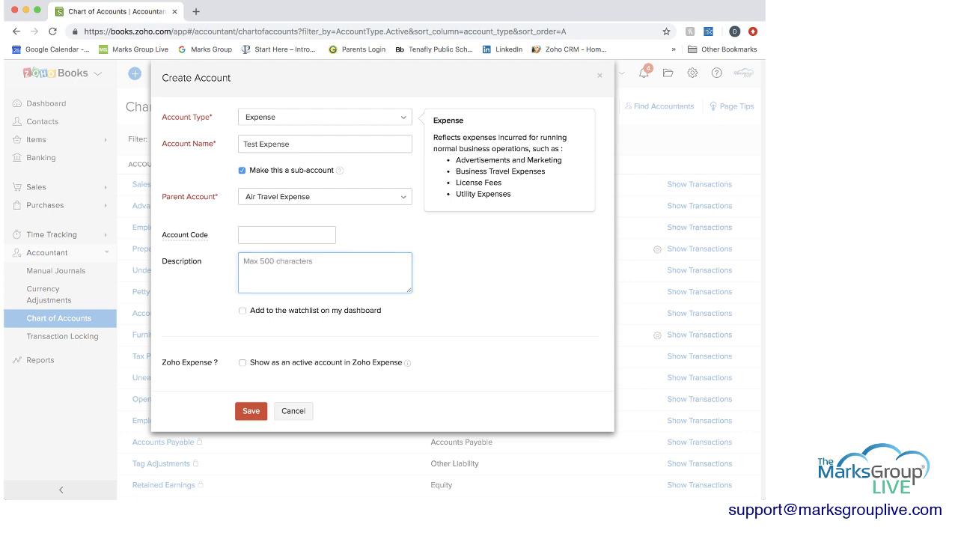
pyautogui.click(251, 410)
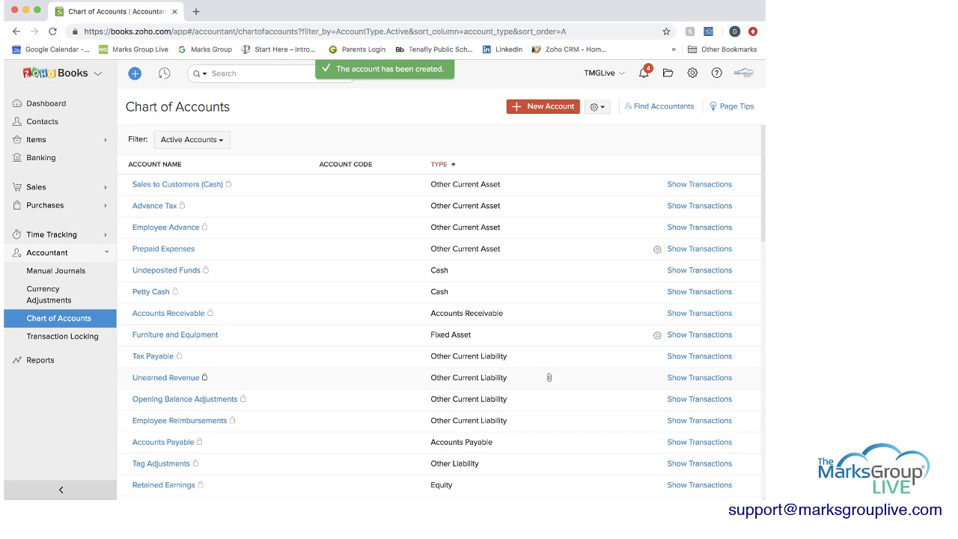
# Step: Filter the chart of accounts to expense accounts and locate the Test Expense sub-account
pyautogui.scroll(-8, 549, 381)
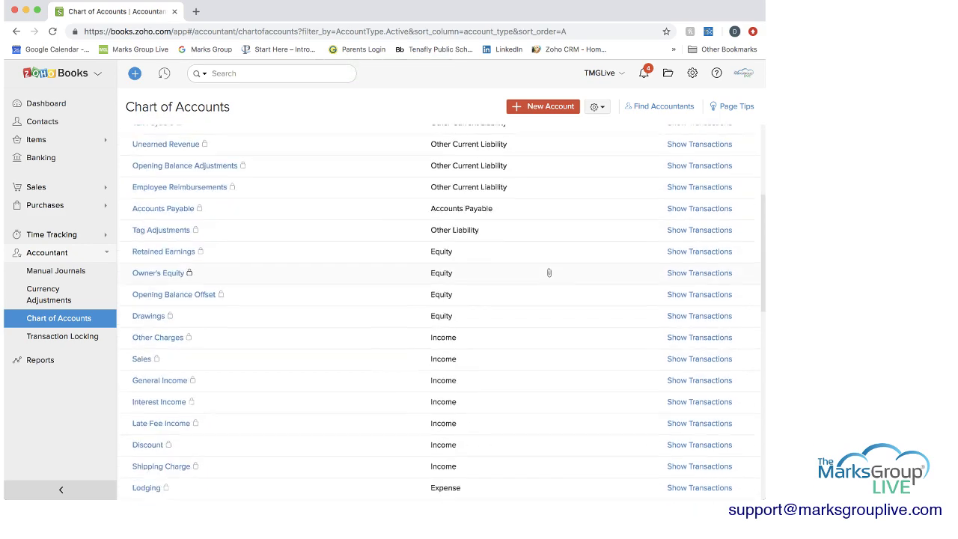
pyautogui.scroll(8, 549, 177)
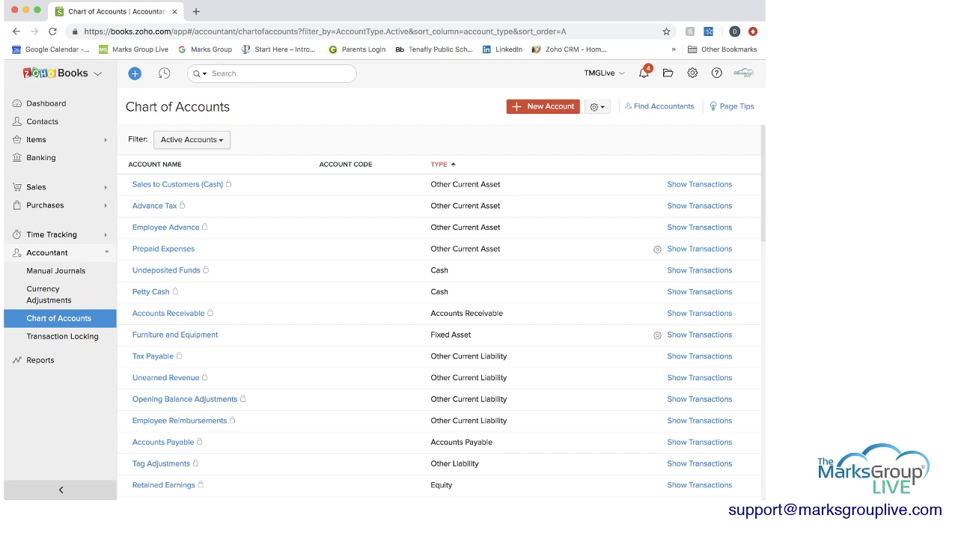
pyautogui.click(192, 139)
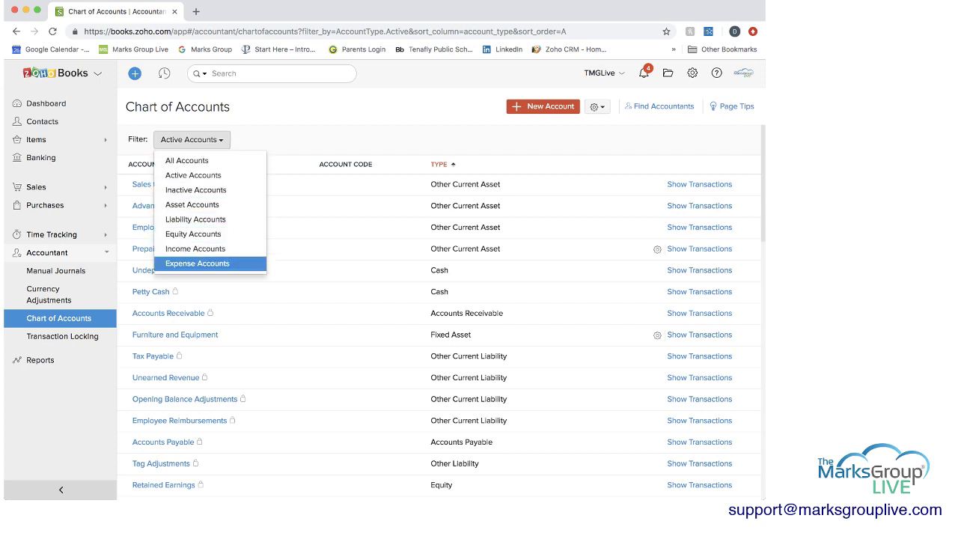
pyautogui.click(197, 263)
pyautogui.scroll(-2, 548, 270)
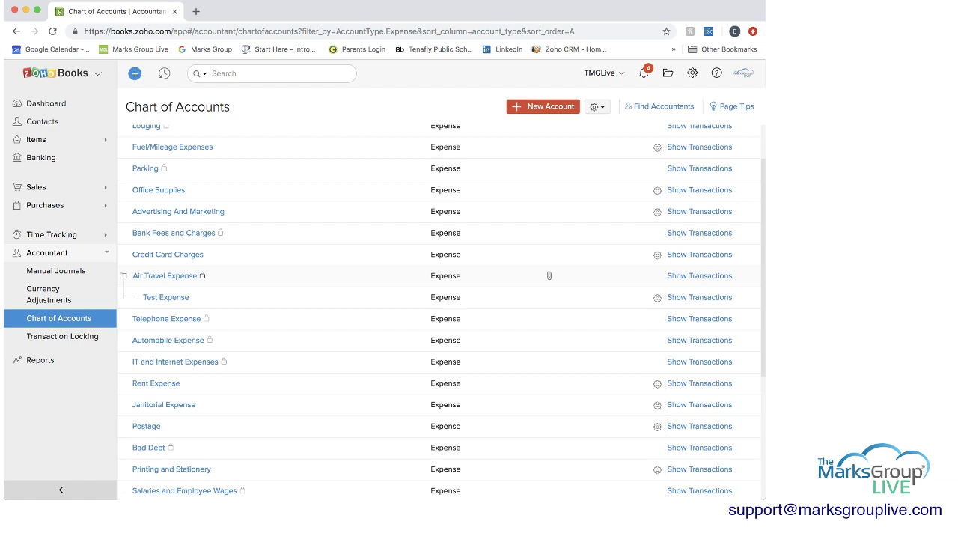
# Step: Open the Test Expense account's details for editing and close them without making changes
pyautogui.click(548, 297)
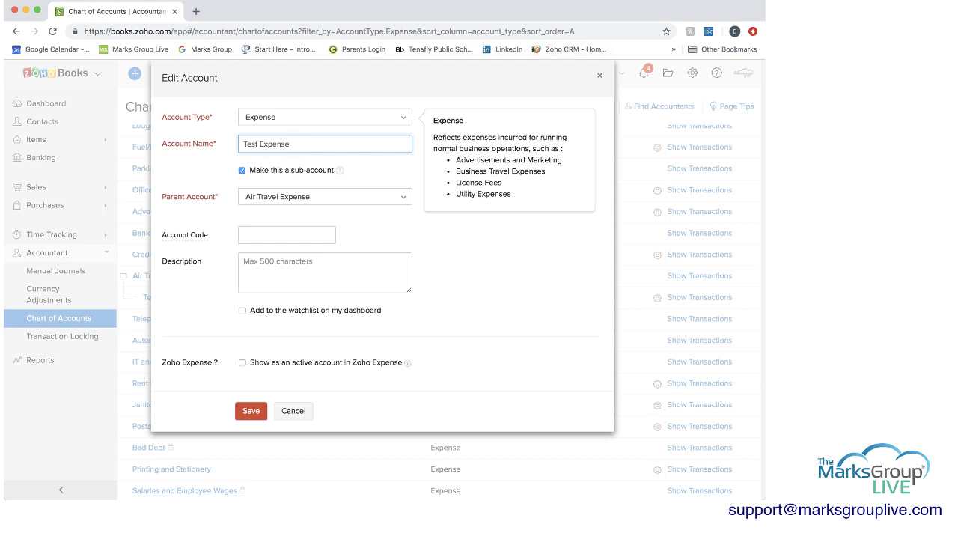
pyautogui.click(600, 75)
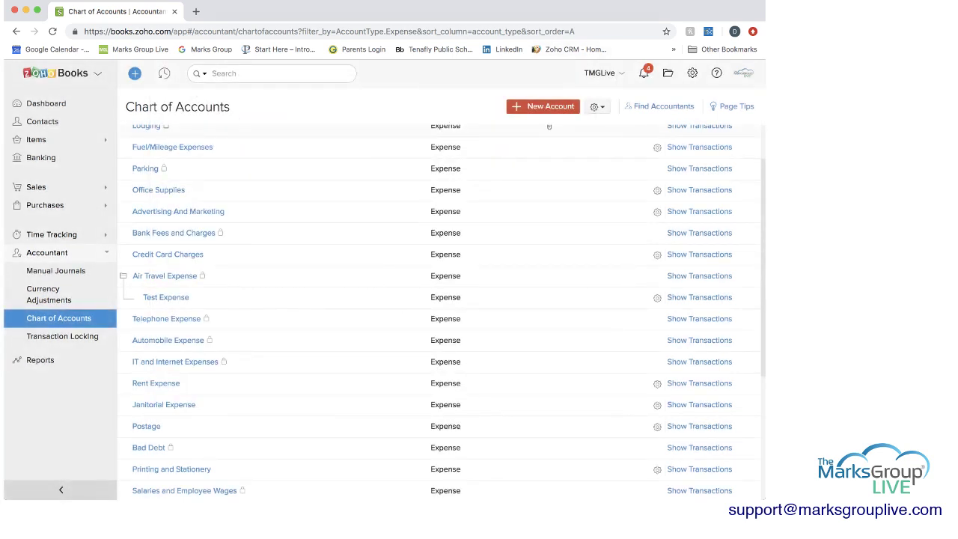
pyautogui.scroll(2, 548, 125)
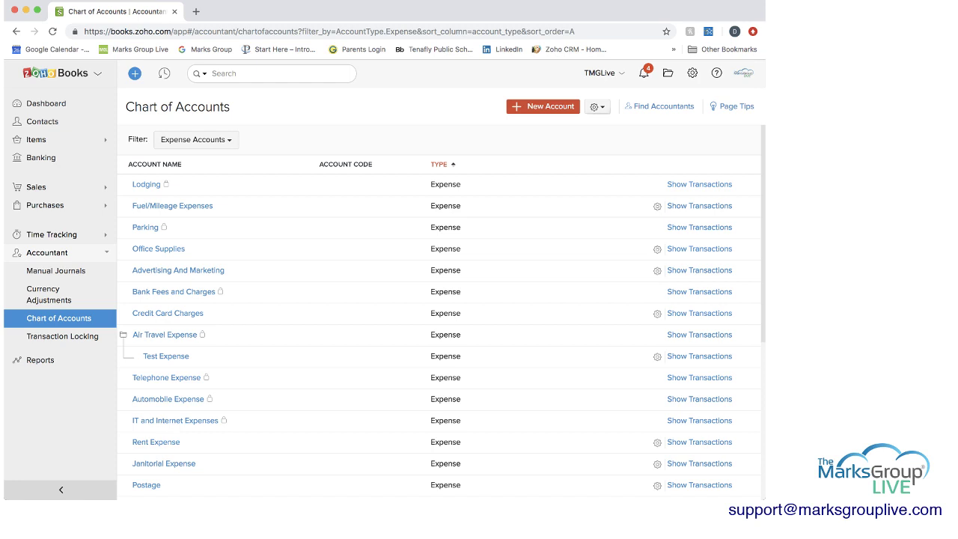
# Step: Open the file selection page for importing a chart of accounts
pyautogui.click(597, 106)
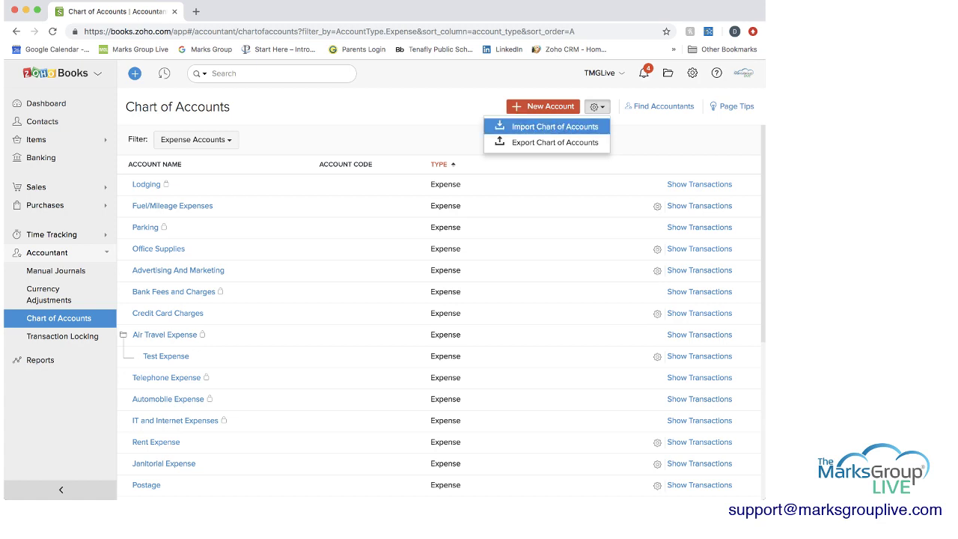
pyautogui.click(554, 126)
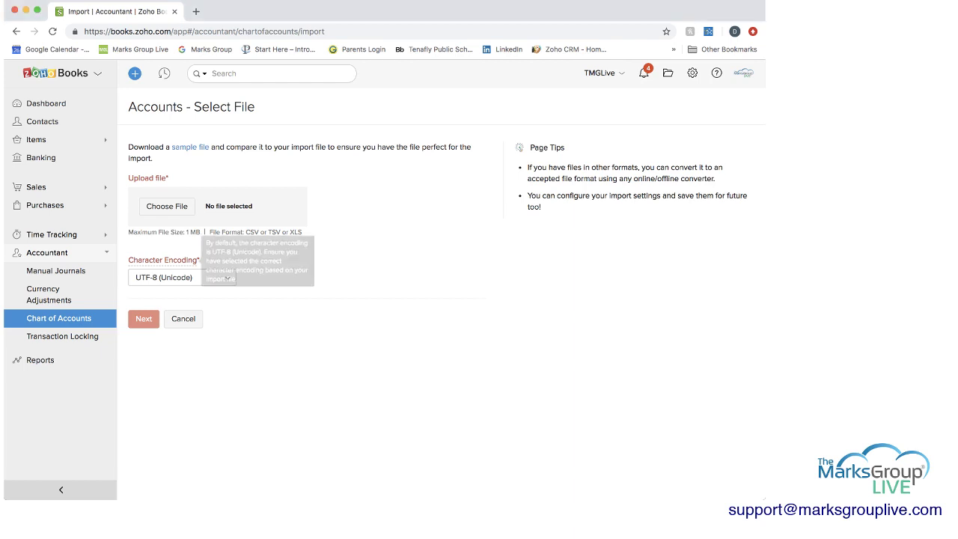
# Step: Select A sample_accounts.csv as the accounts import file with UTF-8 encoding and comma delimiter, and proceed to the field mapping
pyautogui.click(167, 205)
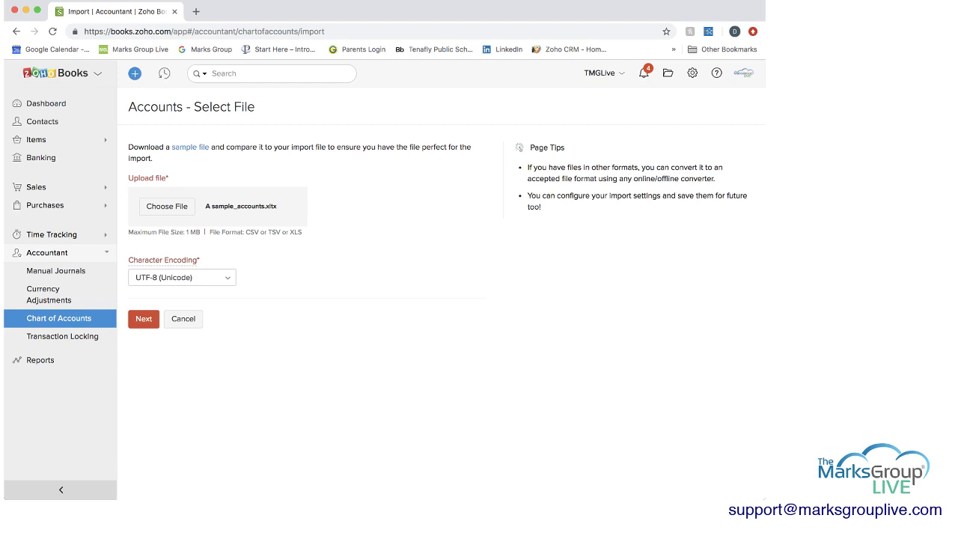
pyautogui.press('Return')
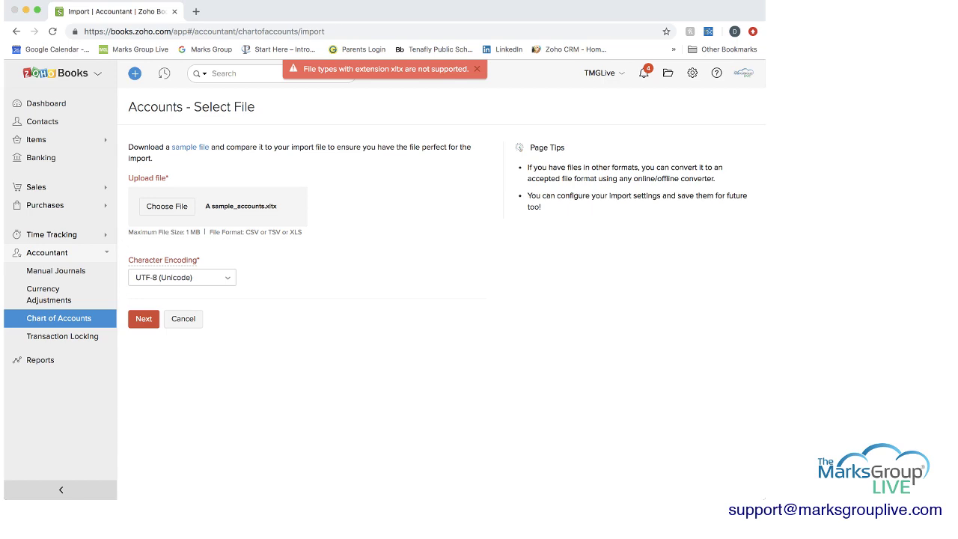
pyautogui.press('Return')
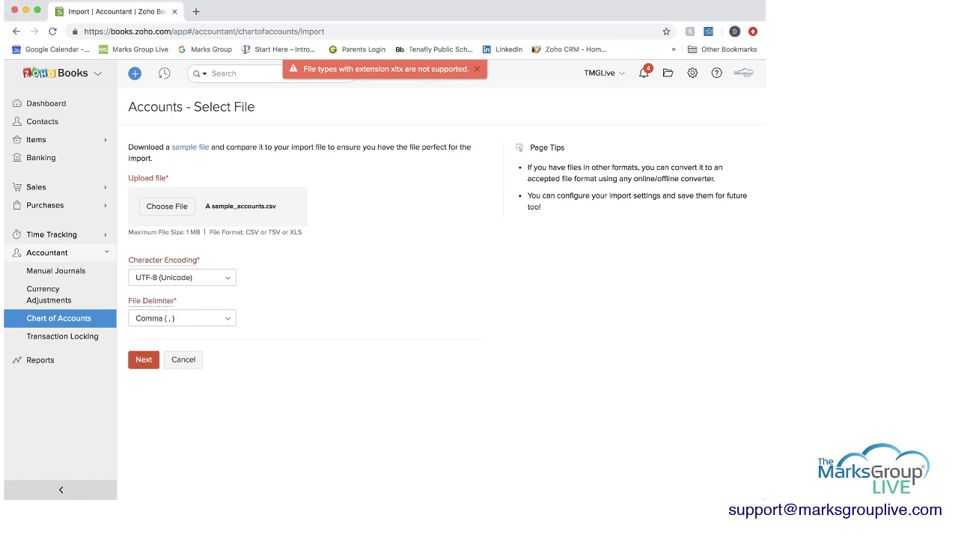
pyautogui.moveTo(152, 300)
pyautogui.click(143, 360)
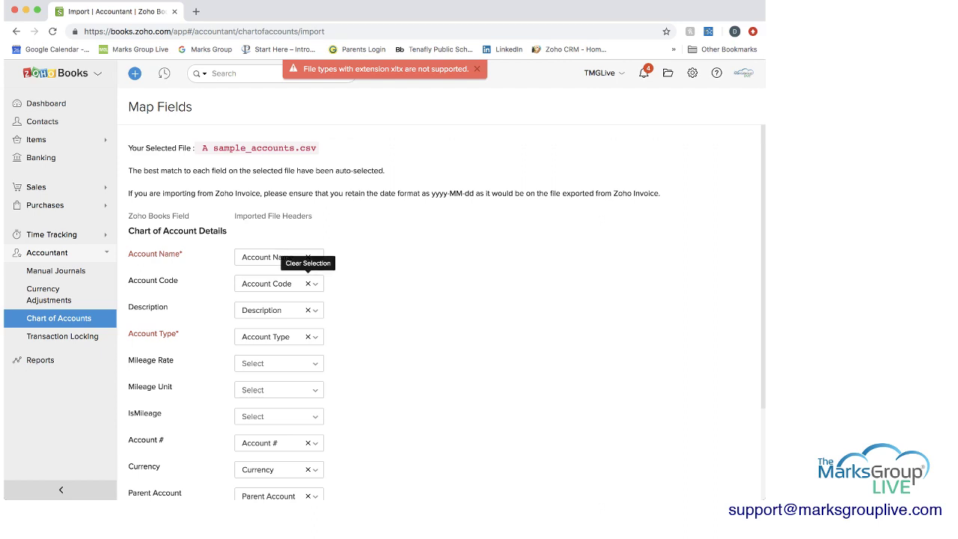
# Step: Review the field mapping for the imported accounts, keep the auto-selected matches, and continue to the import preview
pyautogui.scroll(-2, 447, 312)
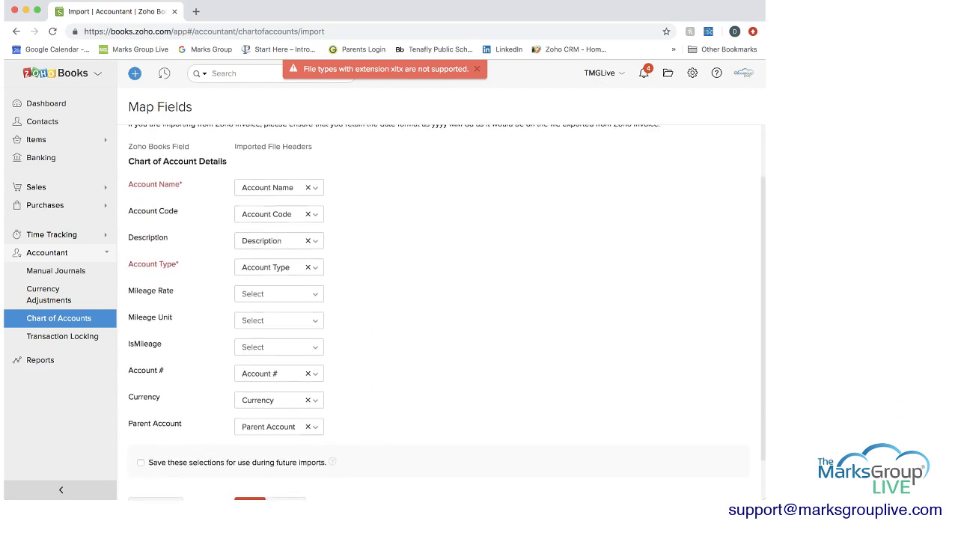
pyautogui.scroll(-1, 447, 312)
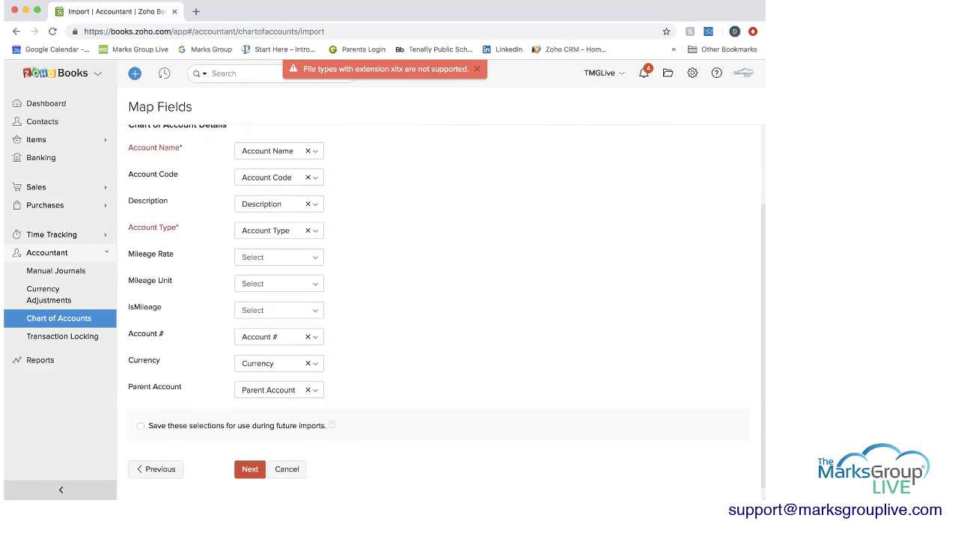
pyautogui.scroll(1, 446, 312)
pyautogui.scroll(-2, 447, 313)
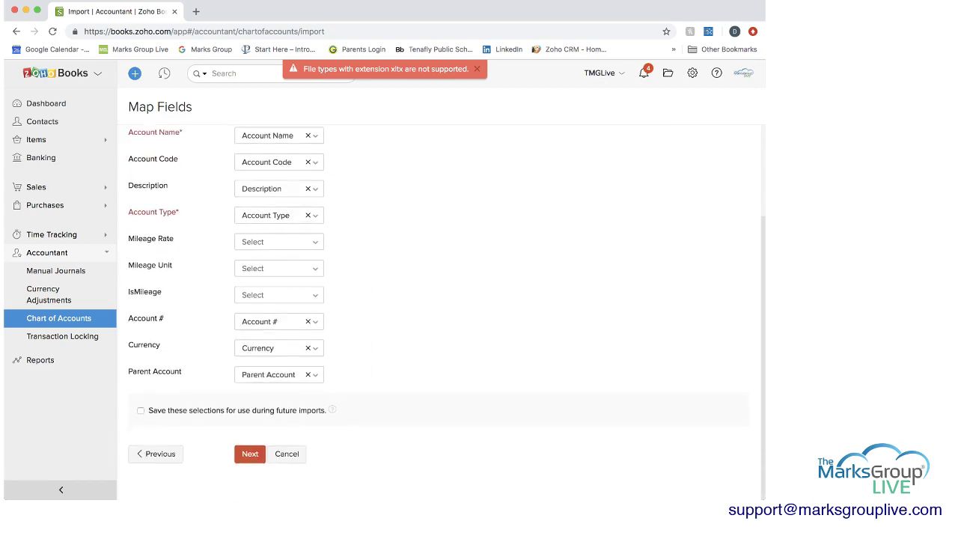
pyautogui.click(249, 453)
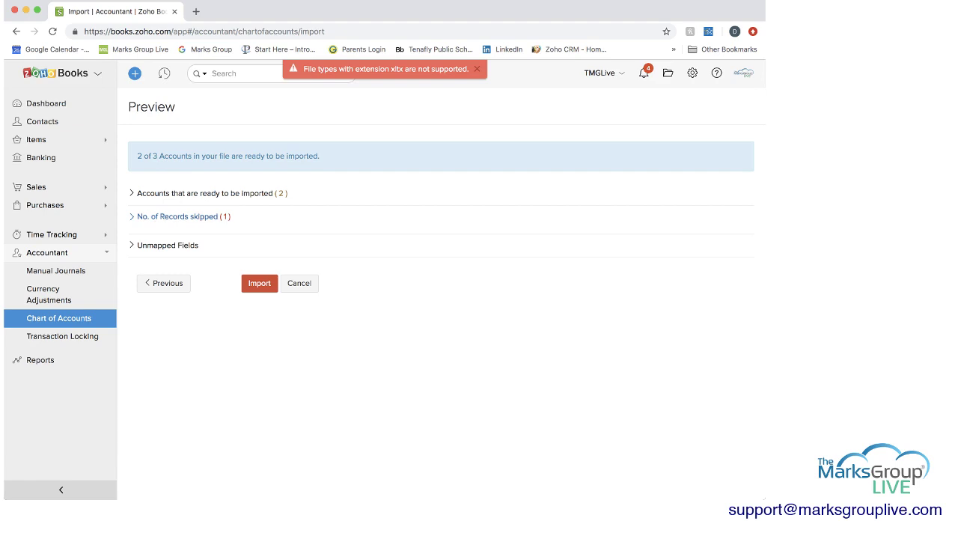
# Step: Examine the skipped record's details in the import preview, collapse them, and cancel the import
pyautogui.click(197, 216)
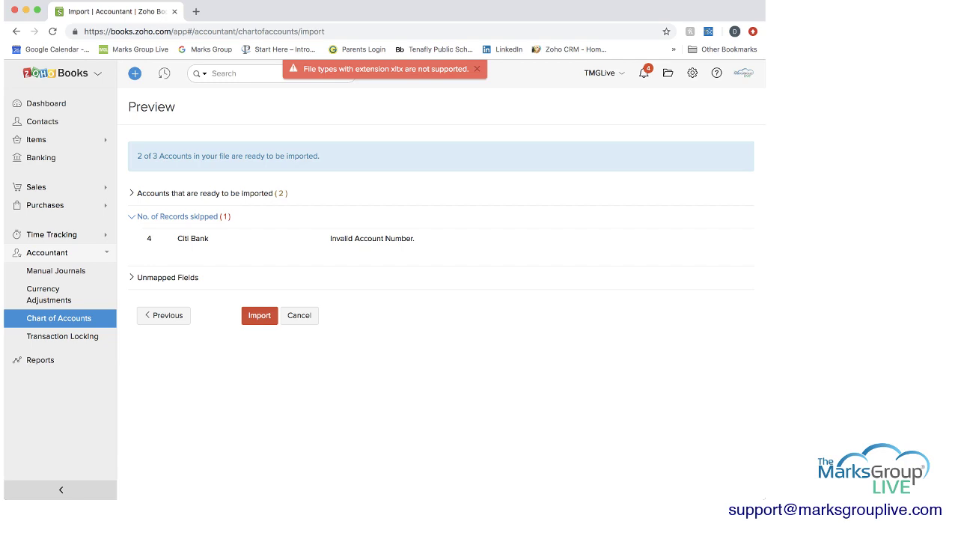
pyautogui.click(178, 216)
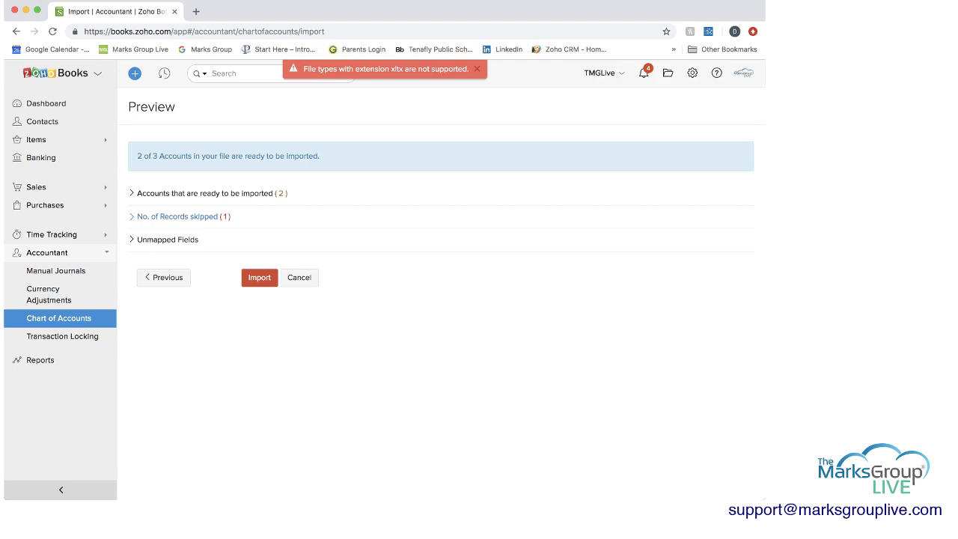
pyautogui.click(299, 277)
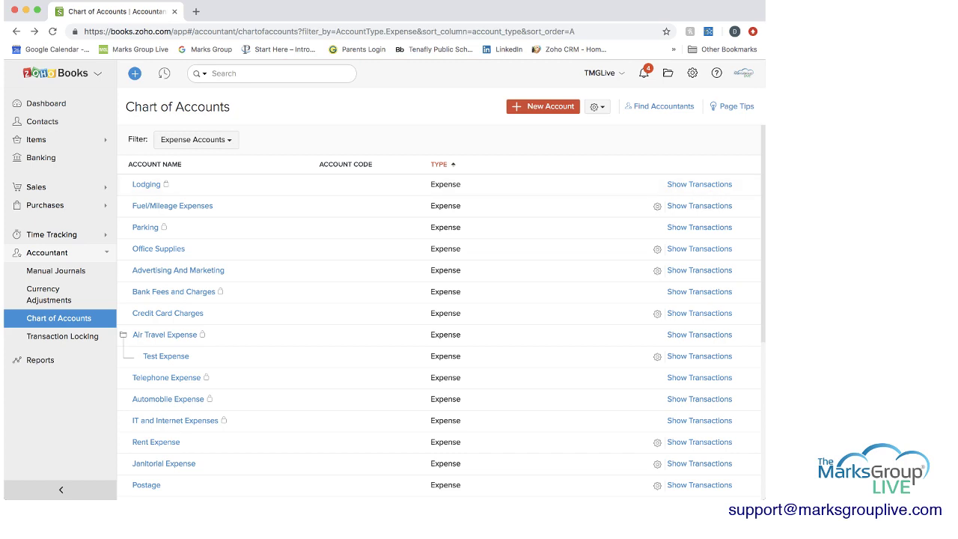
# Step: Show all accounts in the chart of accounts and view the actions available for the Fuel/Mileage Expenses account
pyautogui.click(197, 139)
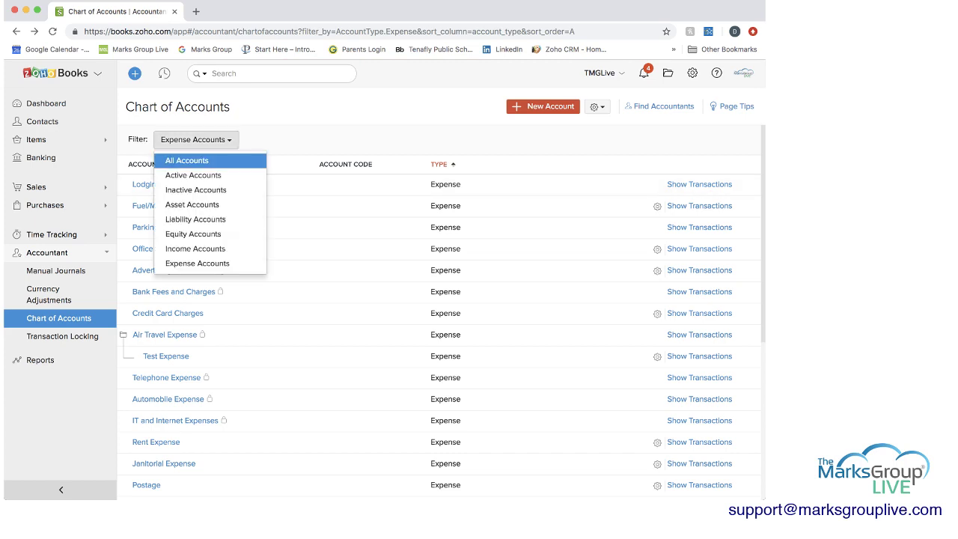
pyautogui.click(187, 160)
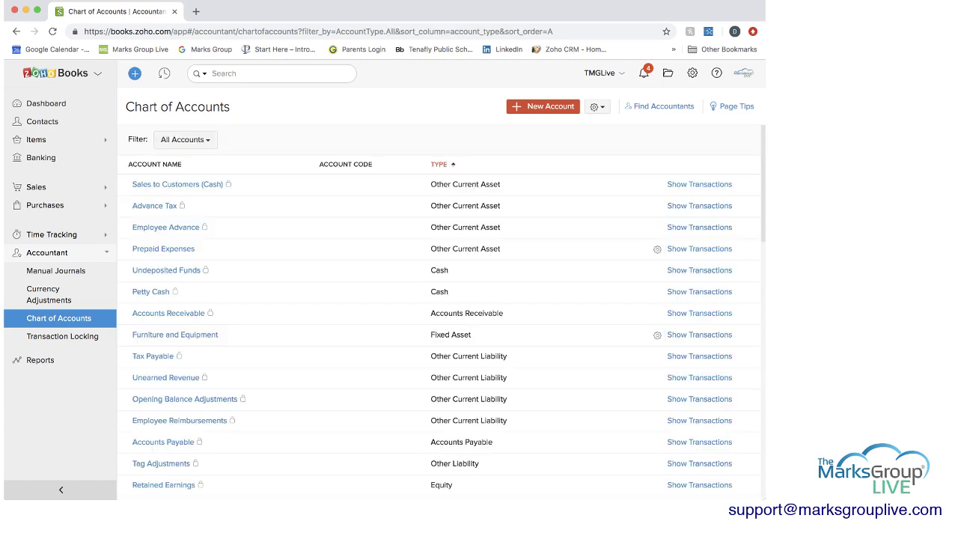
pyautogui.scroll(-2, 548, 206)
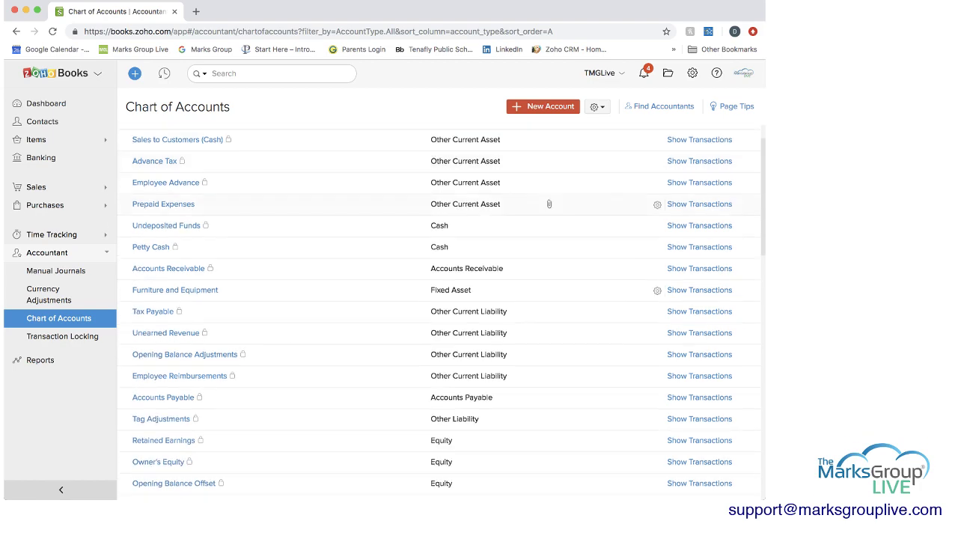
pyautogui.scroll(1, 549, 206)
pyautogui.scroll(-6, 549, 205)
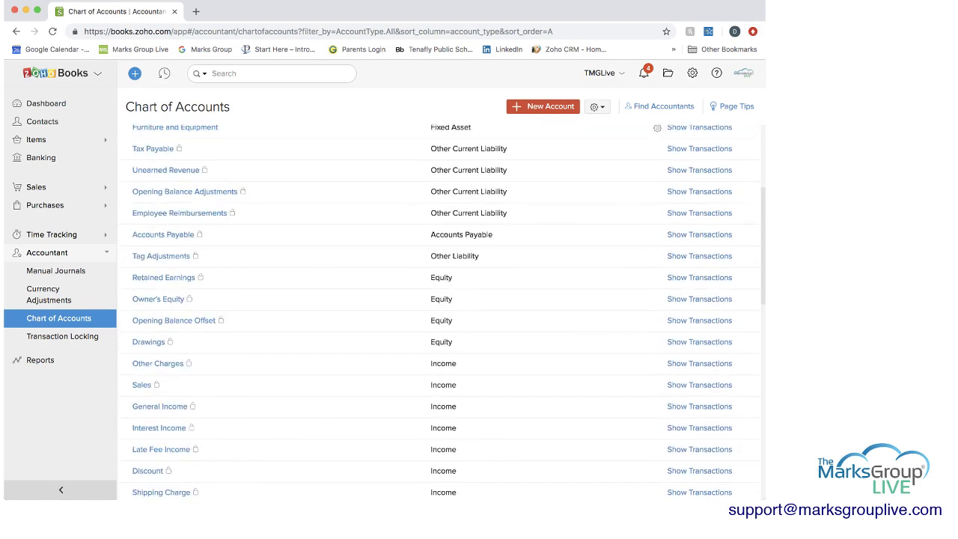
pyautogui.scroll(-3, 549, 196)
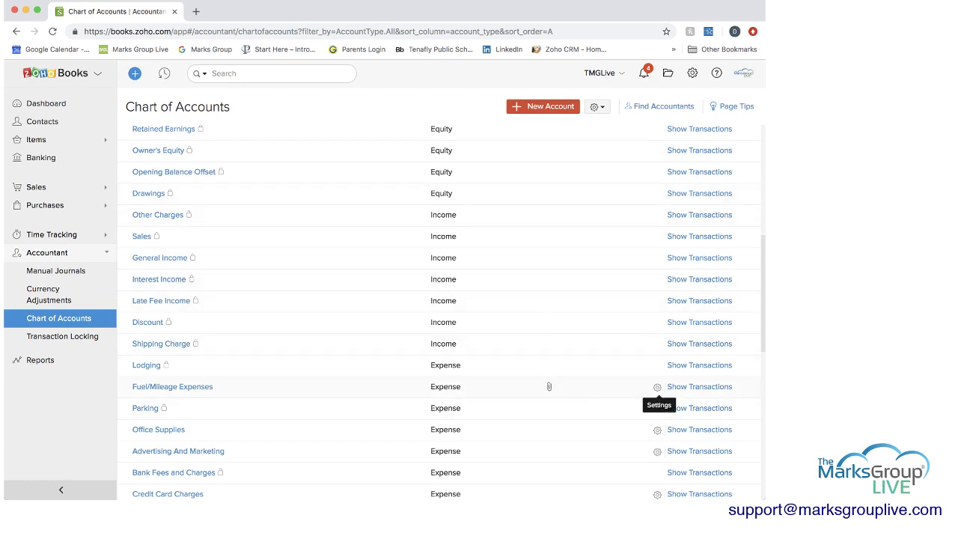
pyautogui.click(657, 387)
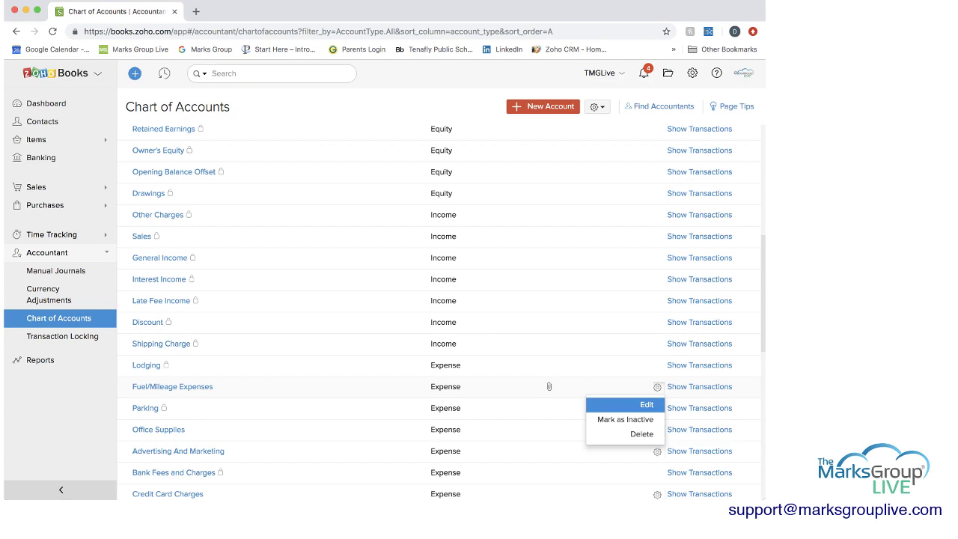
pyautogui.scroll(5, 549, 328)
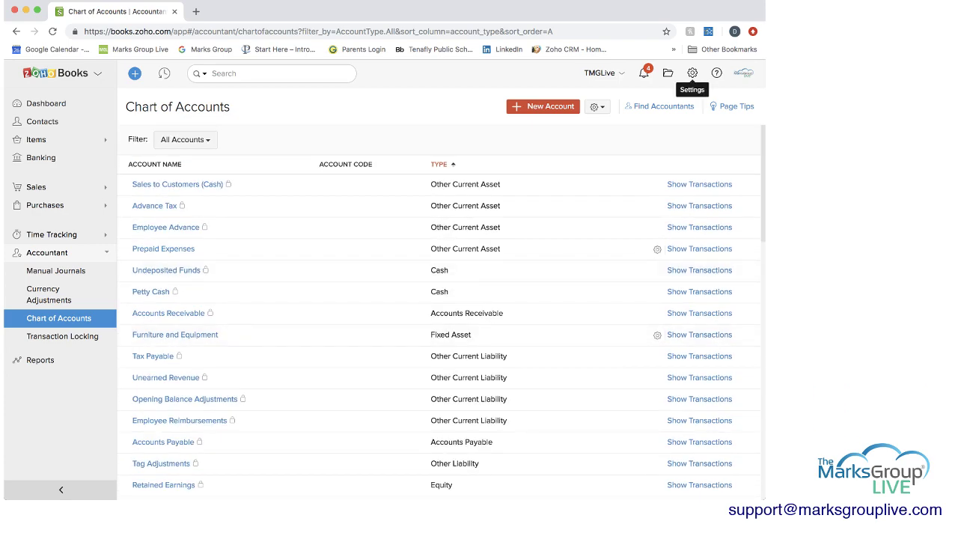
# Step: Go to the Opening Balances settings and open the balances for editing
pyautogui.click(692, 72)
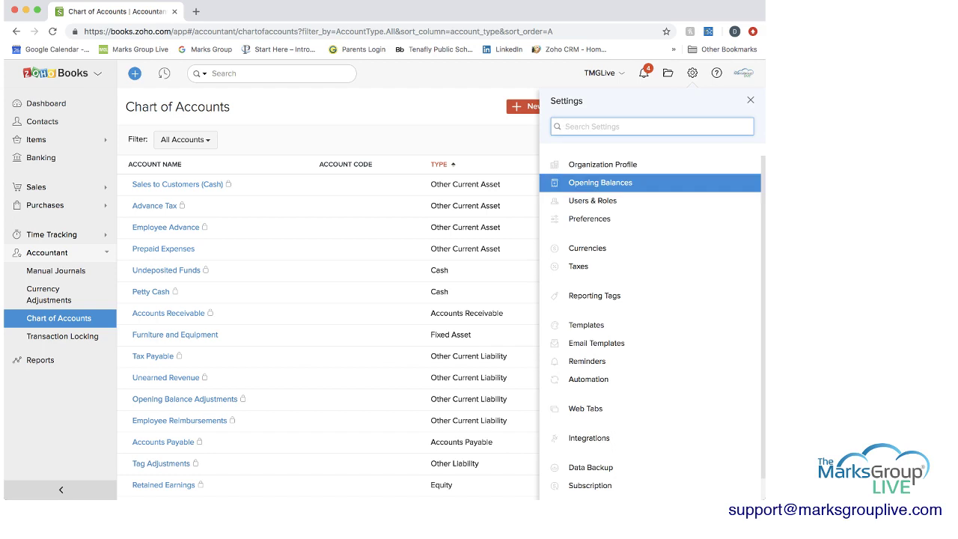
pyautogui.click(600, 182)
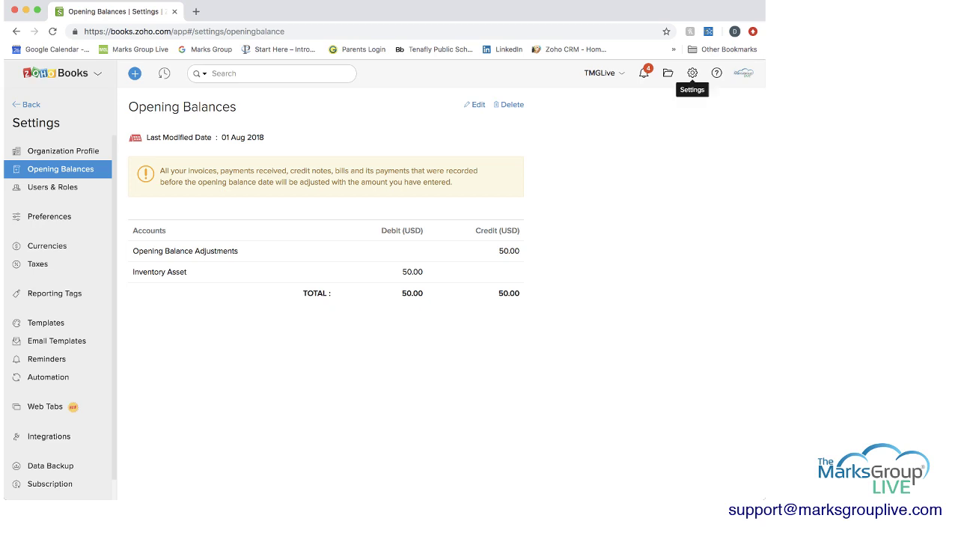
pyautogui.click(692, 73)
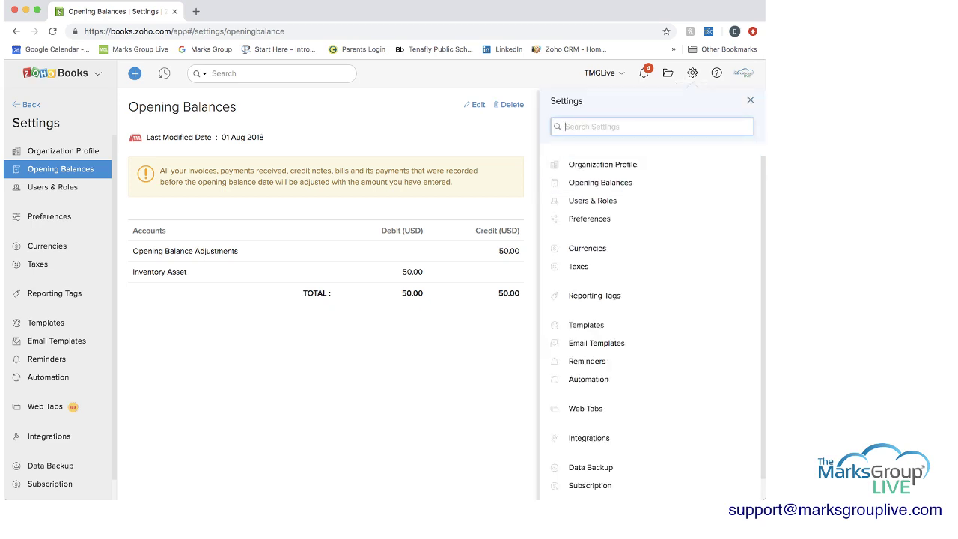
pyautogui.click(750, 99)
pyautogui.click(474, 104)
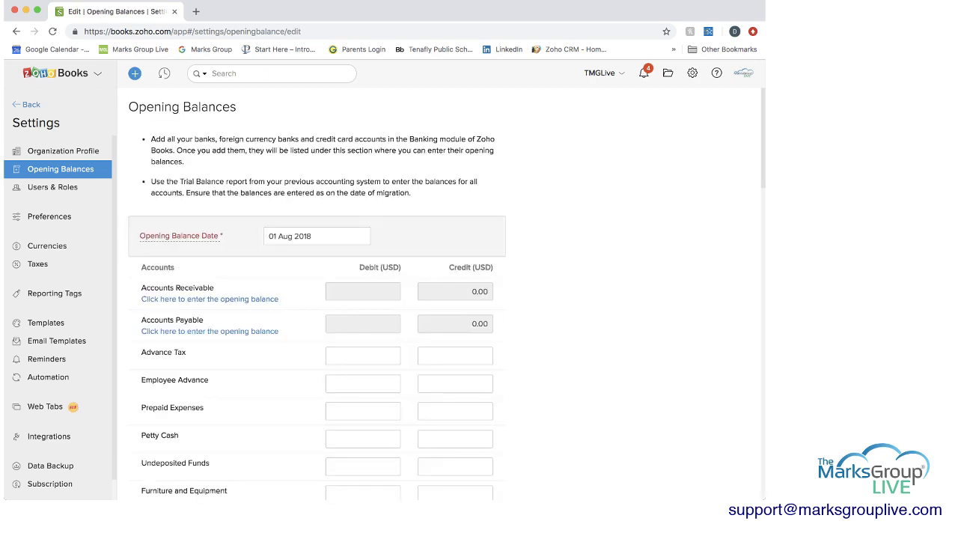
# Step: Set the opening balance date to 01 Mar 2019
pyautogui.click(311, 236)
pyautogui.moveTo(311, 235); pyautogui.dragTo(272, 236)
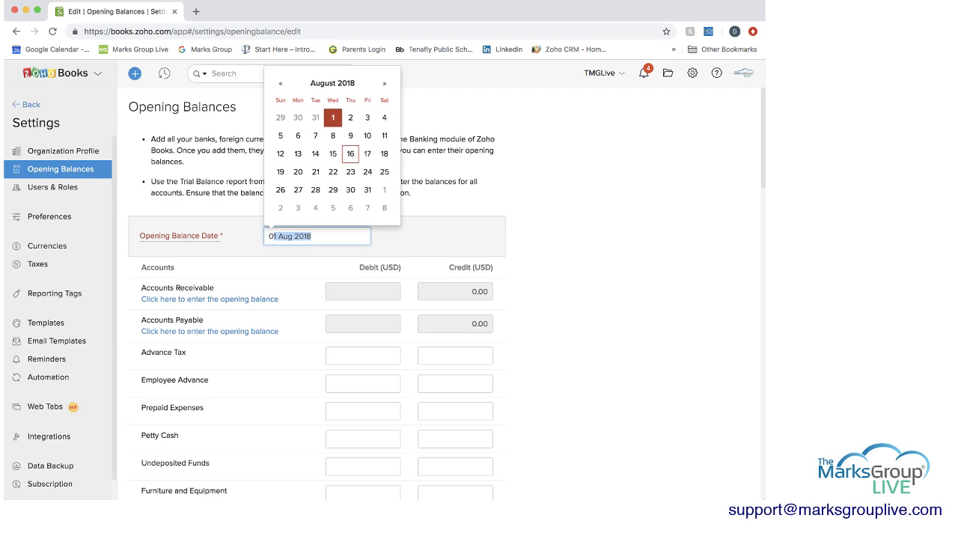
pyautogui.click(384, 83)
pyautogui.click(384, 83)
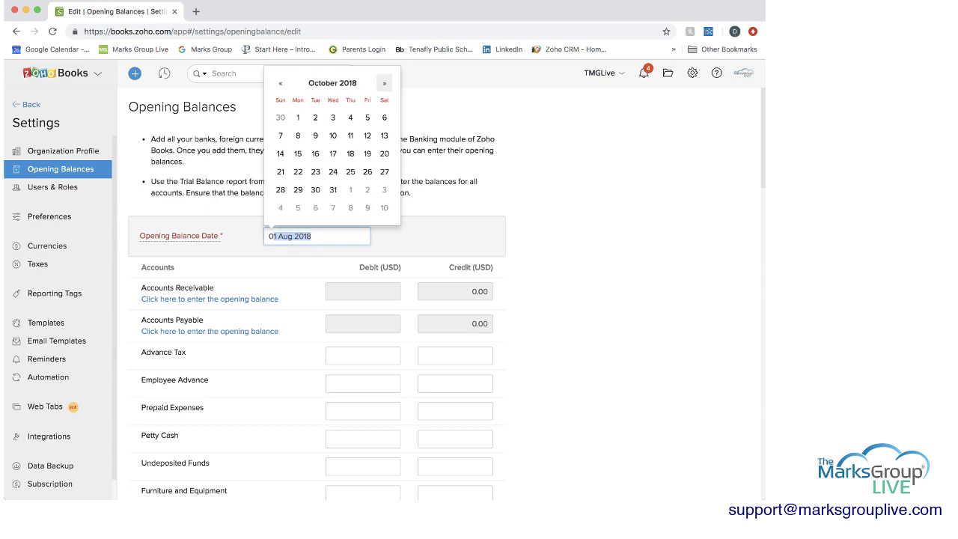
pyautogui.click(384, 83)
pyautogui.click(384, 83)
pyautogui.click(384, 83)
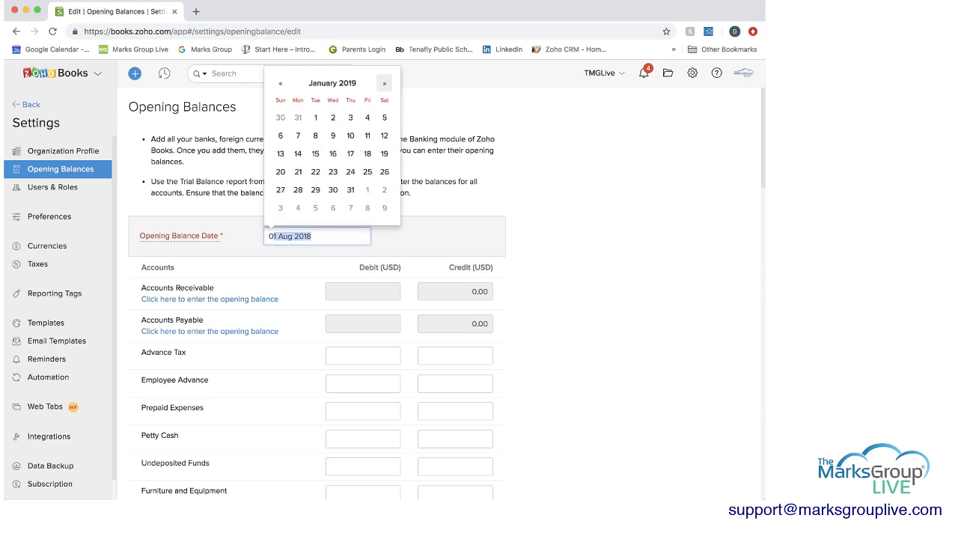
pyautogui.click(384, 83)
pyautogui.click(384, 83)
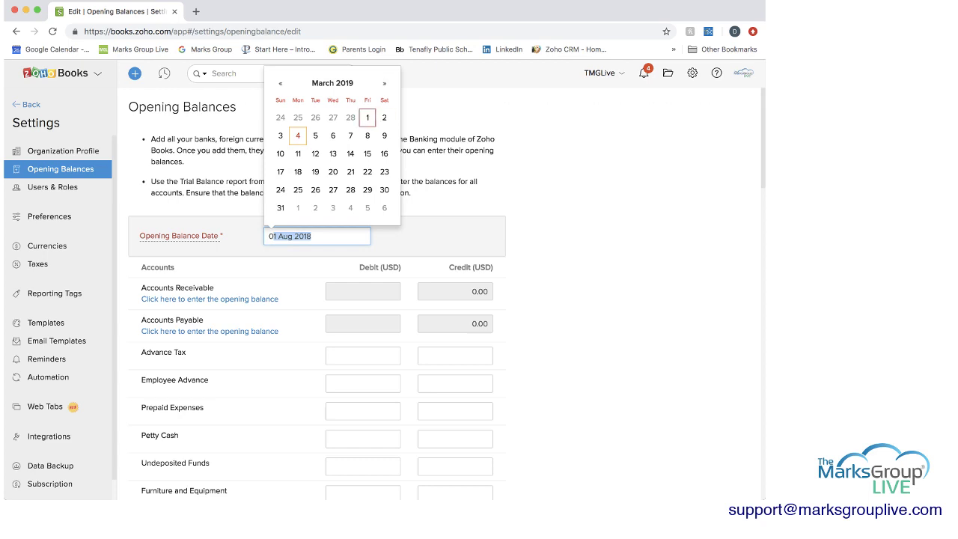
pyautogui.click(368, 118)
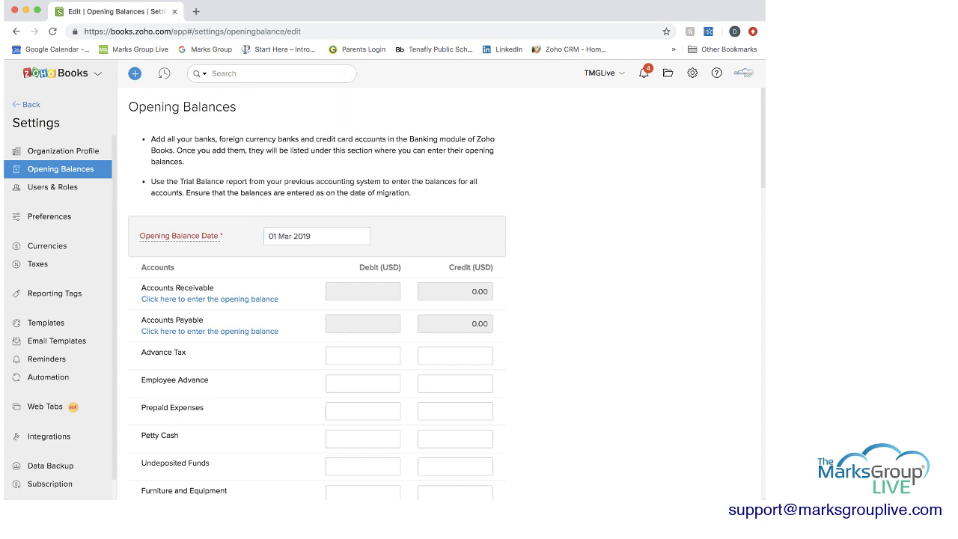
# Step: Enter opening balances of 12 as a debit for Advance Tax and 12 as a credit for Employee Advance
pyautogui.scroll(-1, 442, 299)
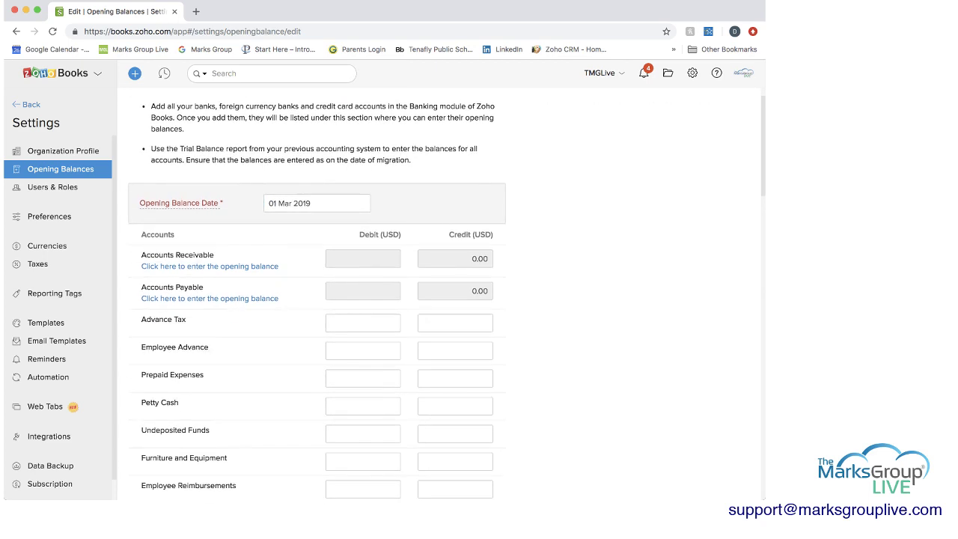
pyautogui.scroll(-1, 317, 300)
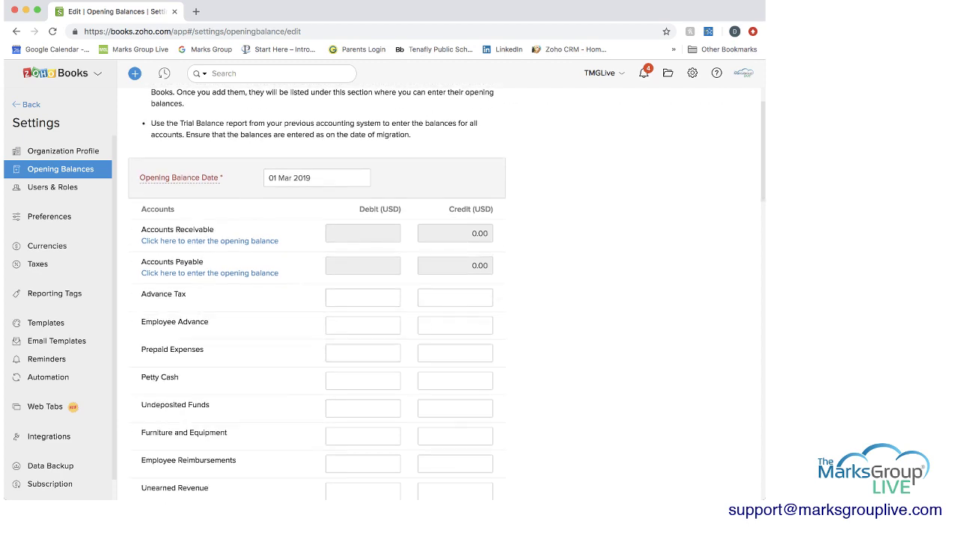
pyautogui.click(395, 297)
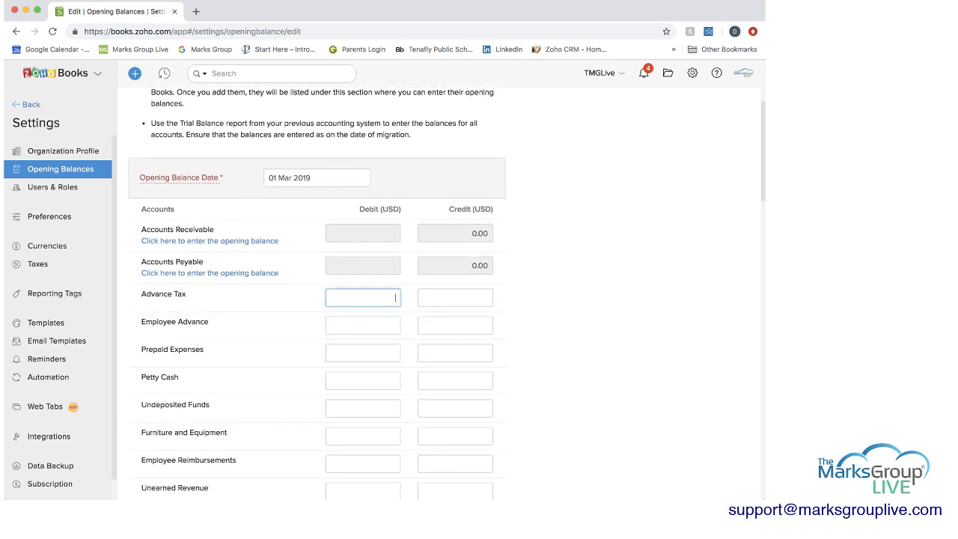
pyautogui.write('12')
pyautogui.click(455, 325)
pyautogui.write('12')
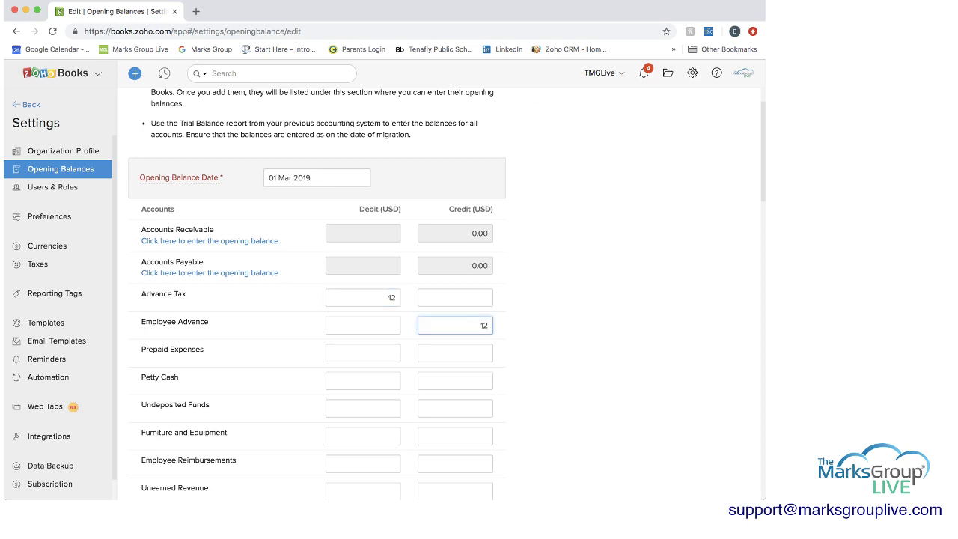
# Step: View the Accounts Receivable opening balance entry form and close it without saving
pyautogui.scroll(-1, 209, 240)
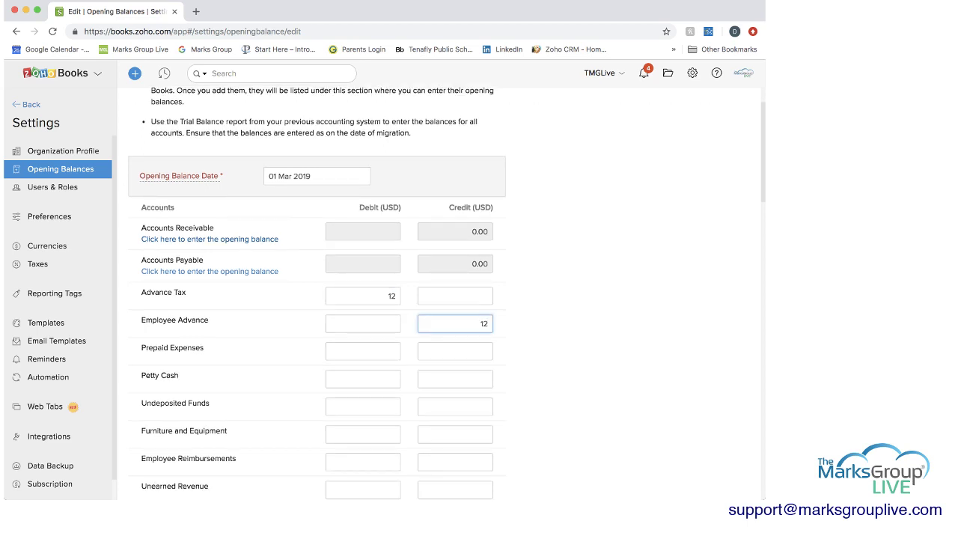
pyautogui.click(210, 239)
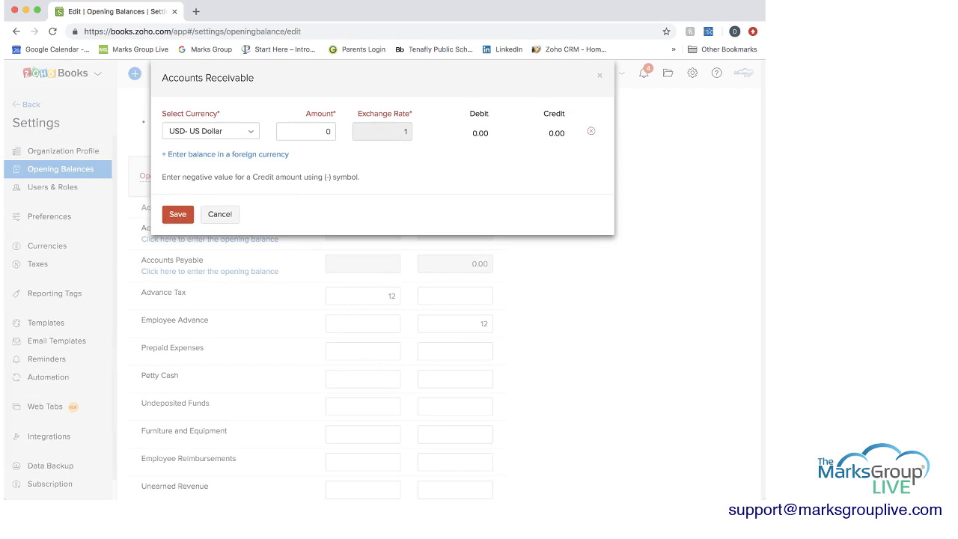
pyautogui.click(219, 214)
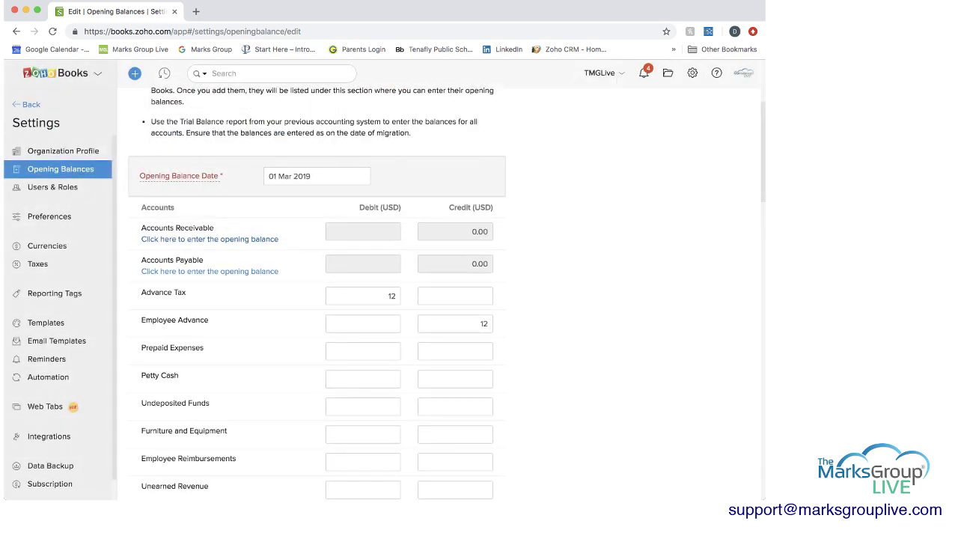
pyautogui.click(363, 379)
pyautogui.scroll(-1, 317, 293)
pyautogui.scroll(1, 316, 294)
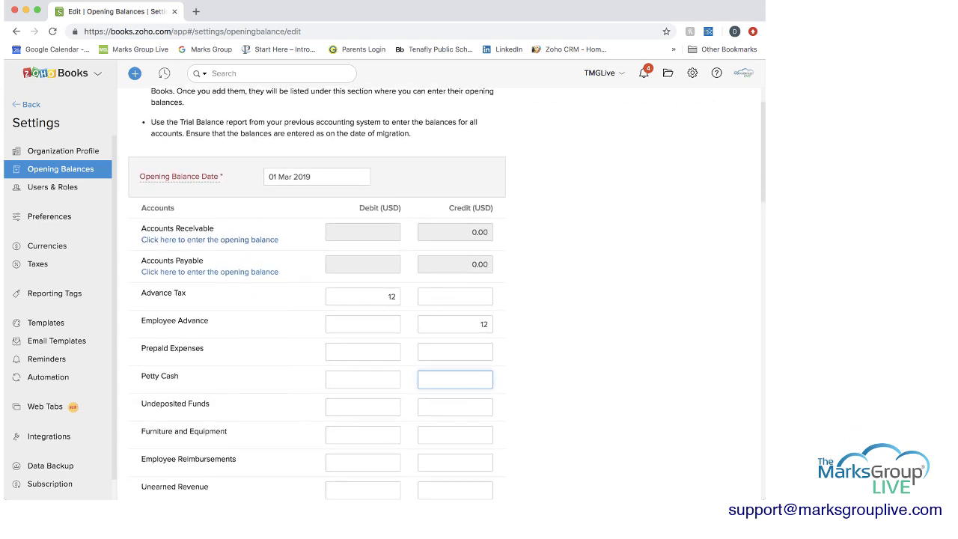
# Step: Enter an opening balance of 150 in US dollars for Accounts Receivable and save it
pyautogui.click(210, 239)
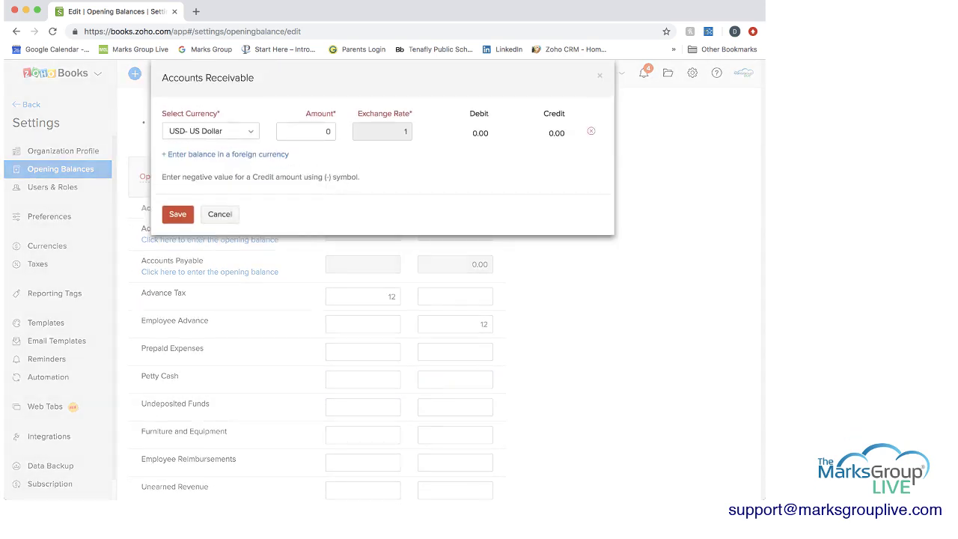
pyautogui.click(315, 131)
pyautogui.write('150')
pyautogui.press('Return')
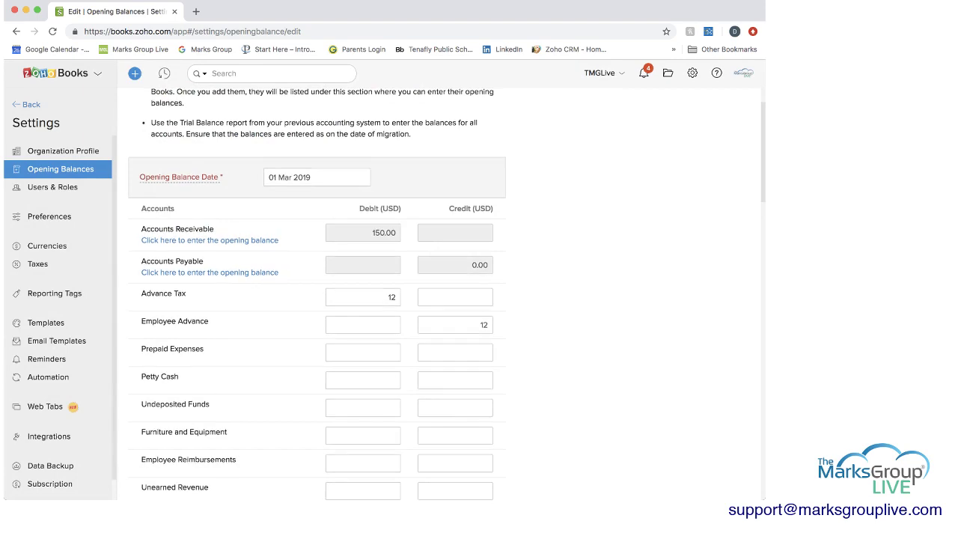
# Step: Review the opening balance totals and adjustments below the account list and leave the page, discarding the unsaved balances
pyautogui.scroll(-10, 317, 293)
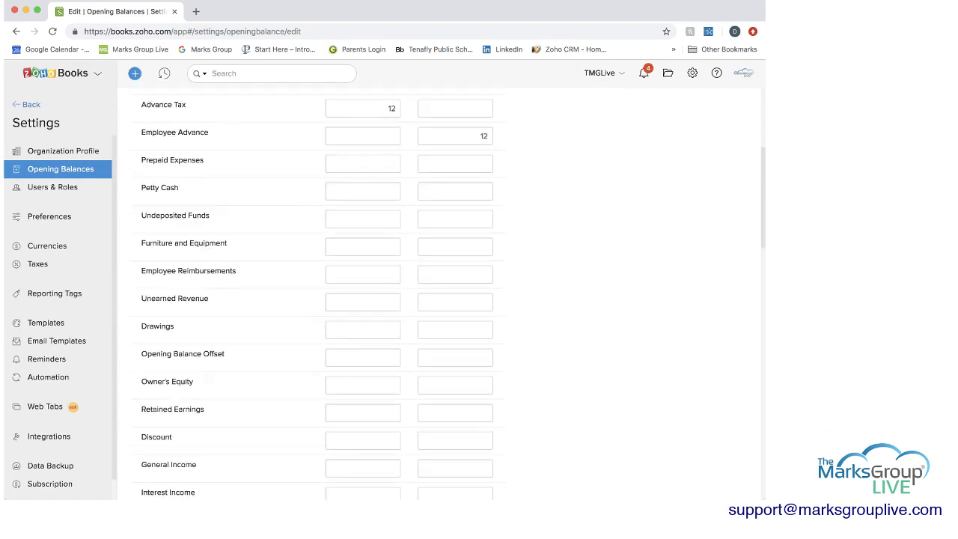
pyautogui.scroll(-12, 316, 293)
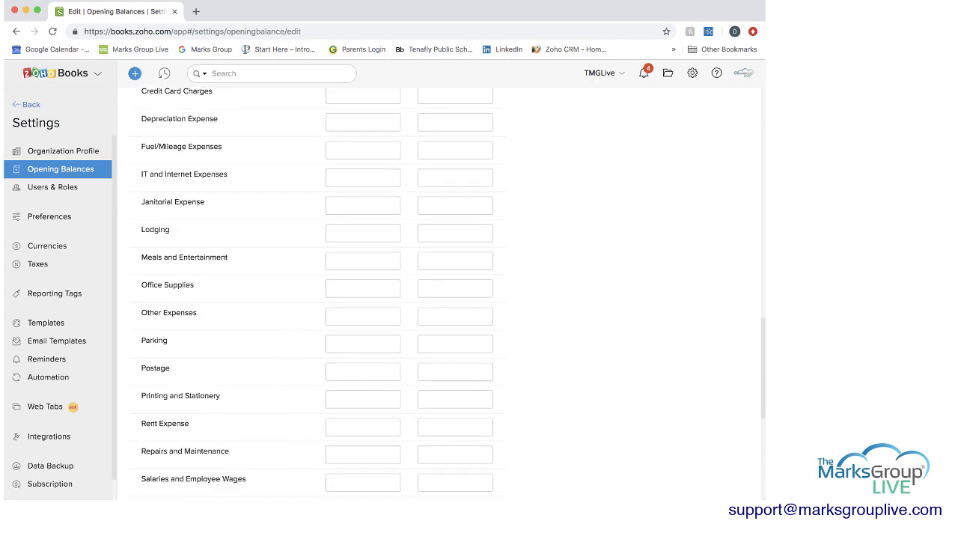
pyautogui.scroll(-2, 317, 294)
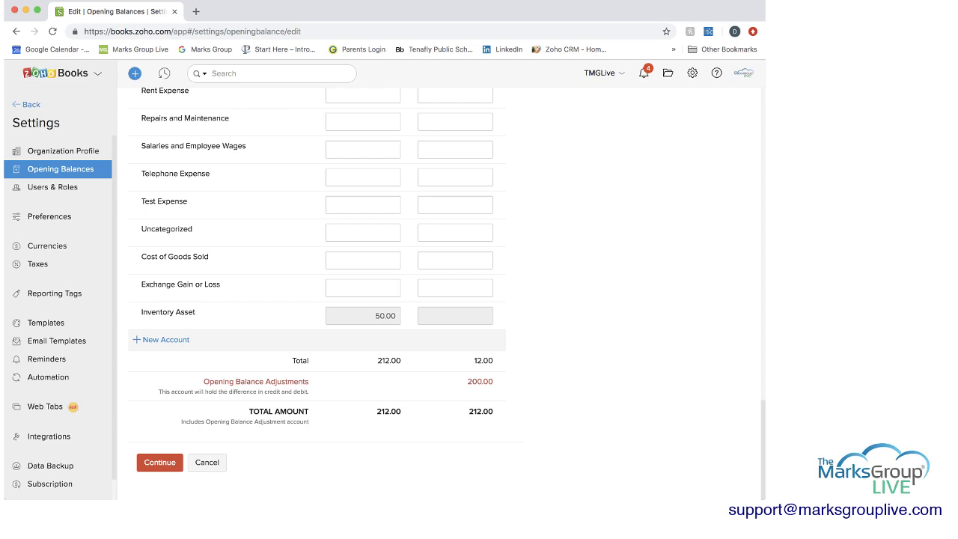
pyautogui.scroll(1, 439, 293)
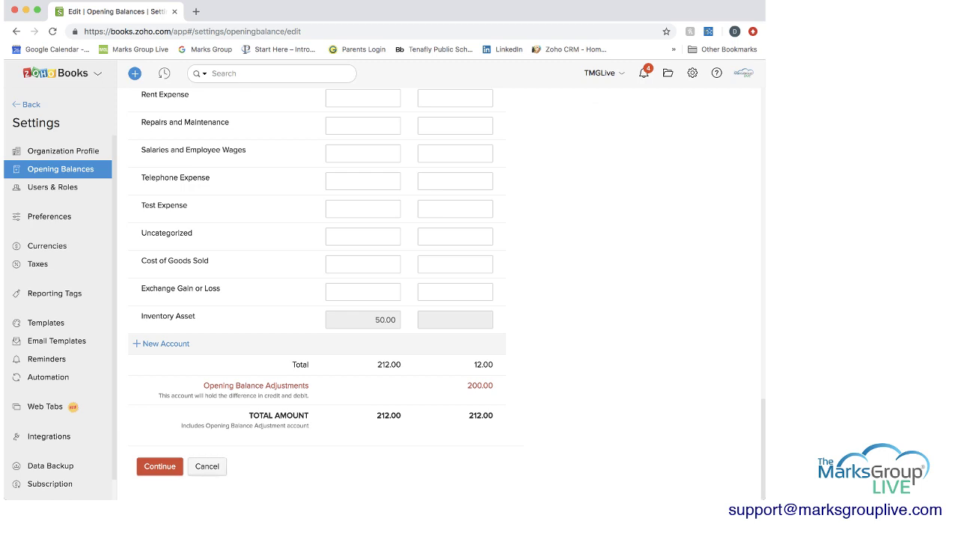
pyautogui.click(207, 466)
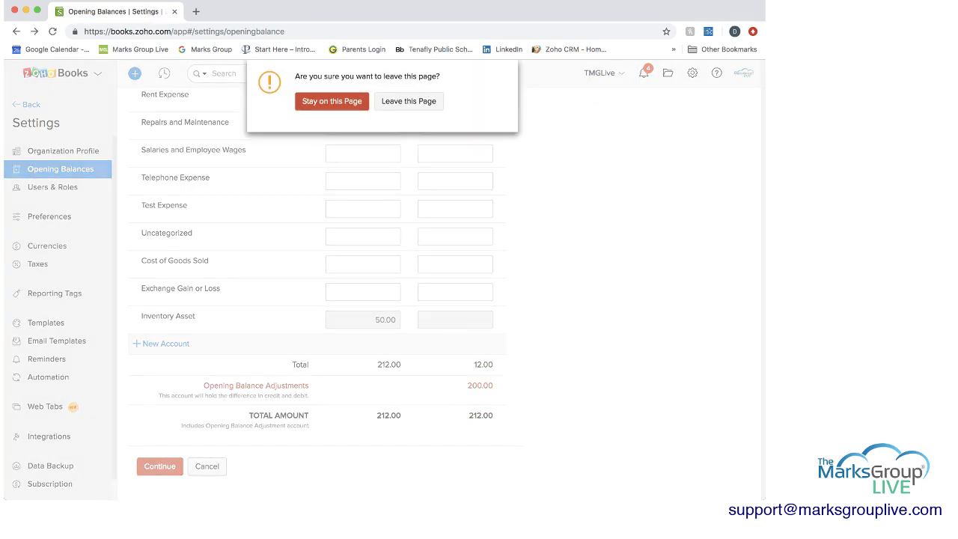
pyautogui.click(409, 101)
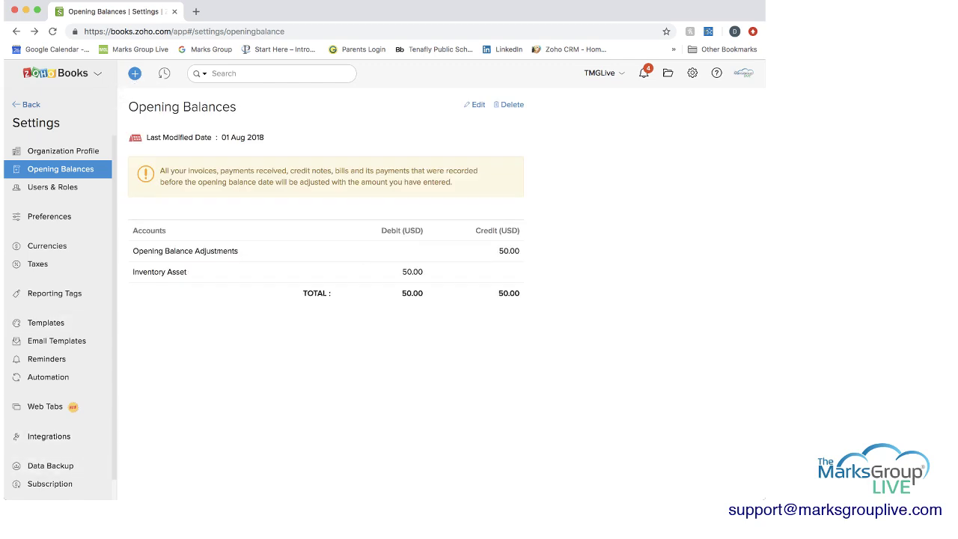
# Step: Return to the Chart of Accounts and look through the full list of accounts
pyautogui.click(26, 104)
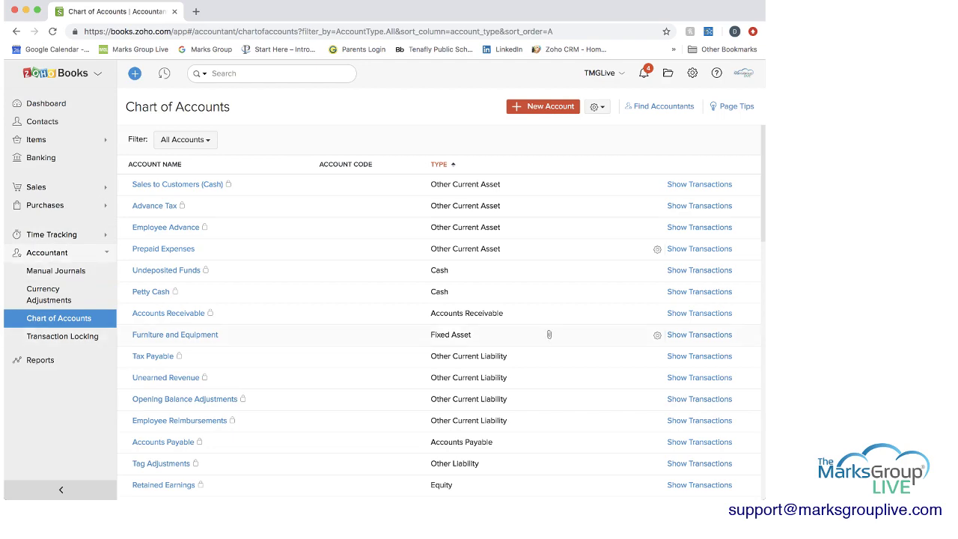
pyautogui.scroll(-5, 439, 313)
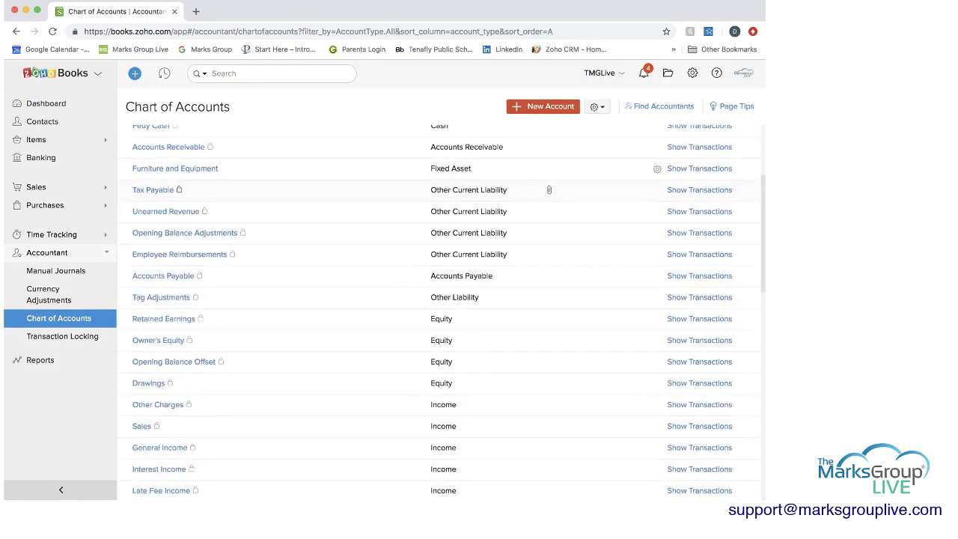
pyautogui.scroll(-10, 549, 190)
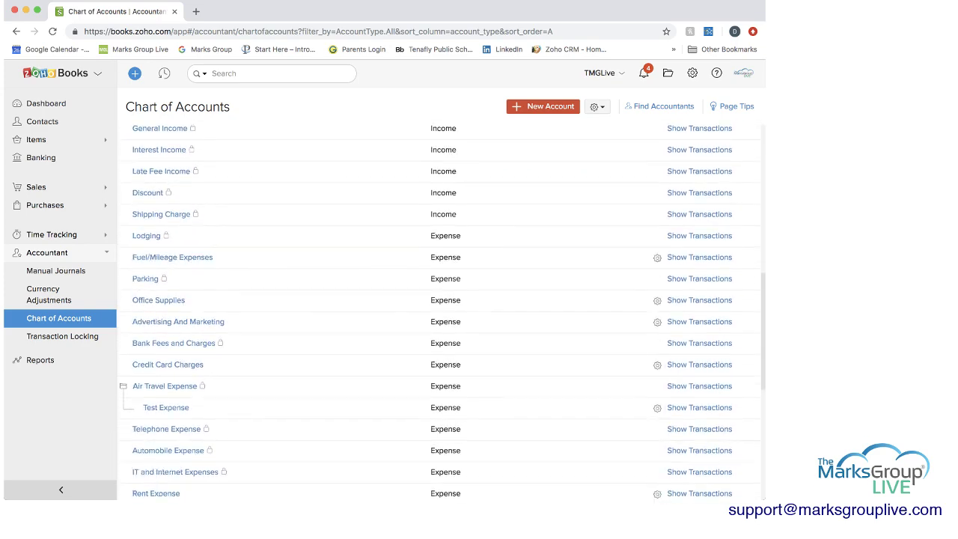
pyautogui.scroll(-7, 549, 314)
pyautogui.scroll(20, 548, 314)
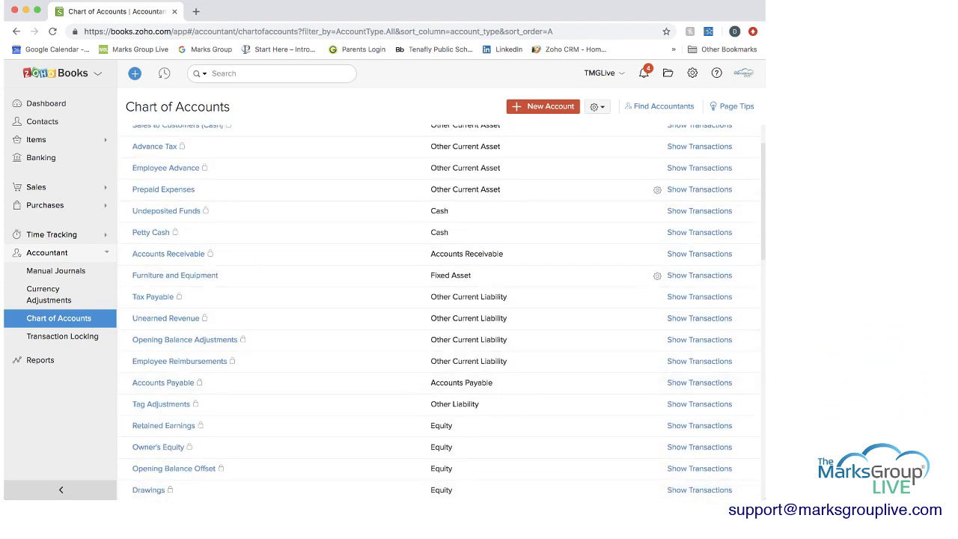